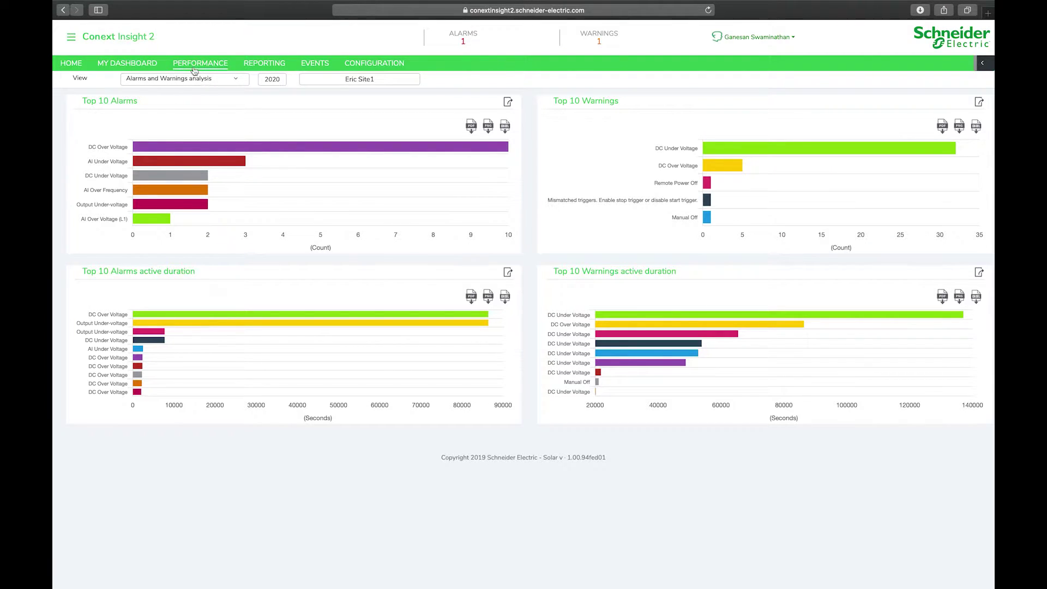
# - Open the performance analysis, view Alarms and Warnings analysis, and switch to the Benefits view
pyautogui.click(195, 64)
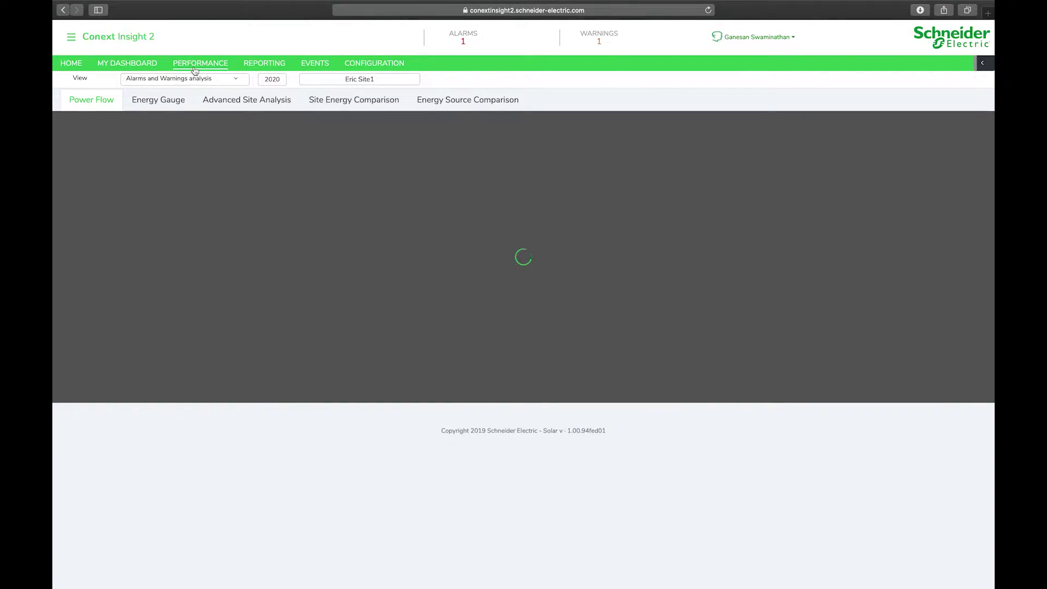
pyautogui.click(237, 82)
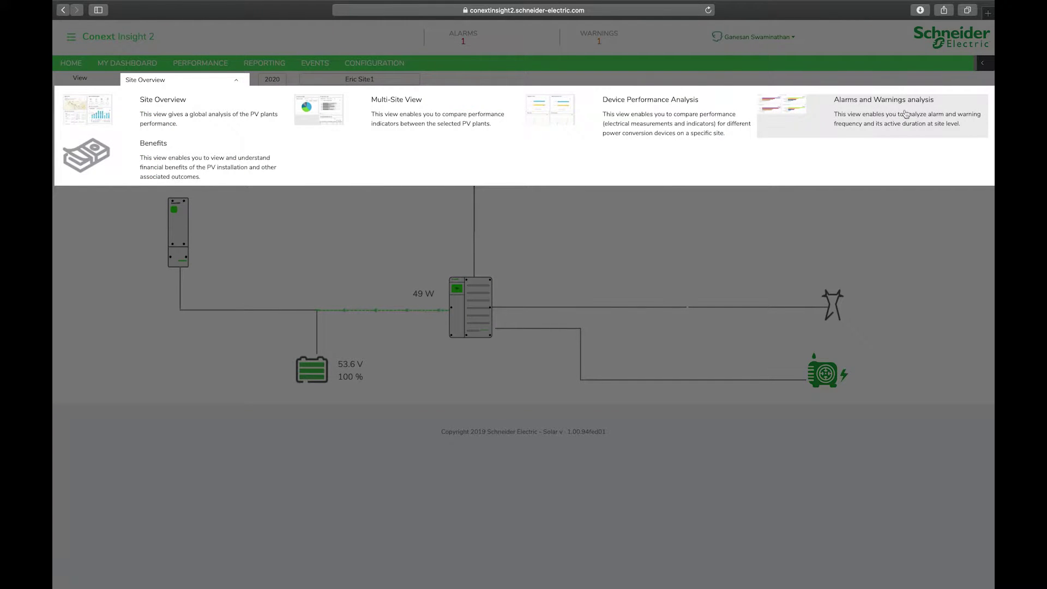
pyautogui.click(870, 114)
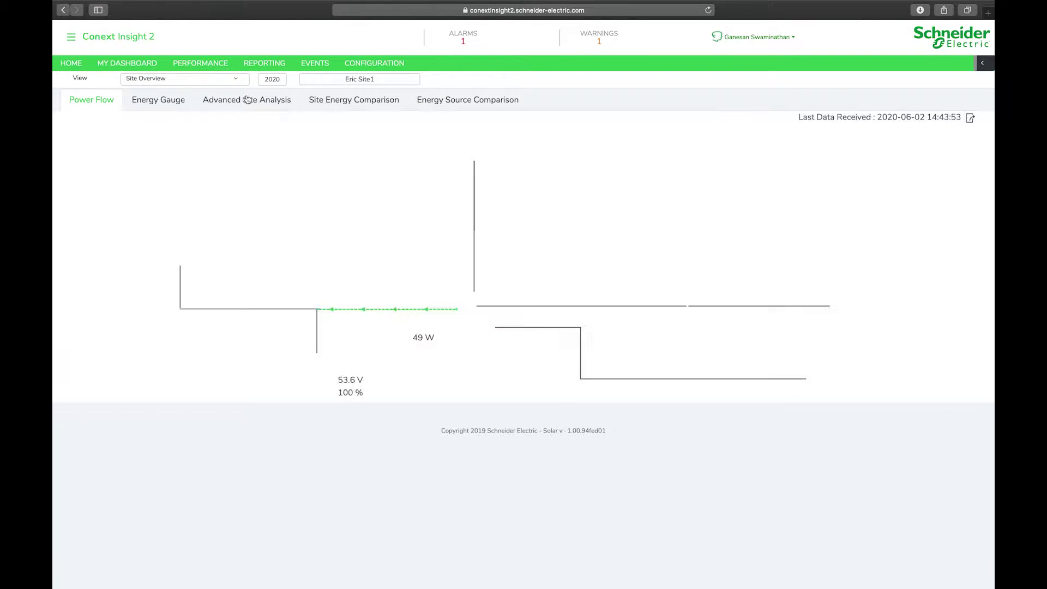
pyautogui.click(235, 82)
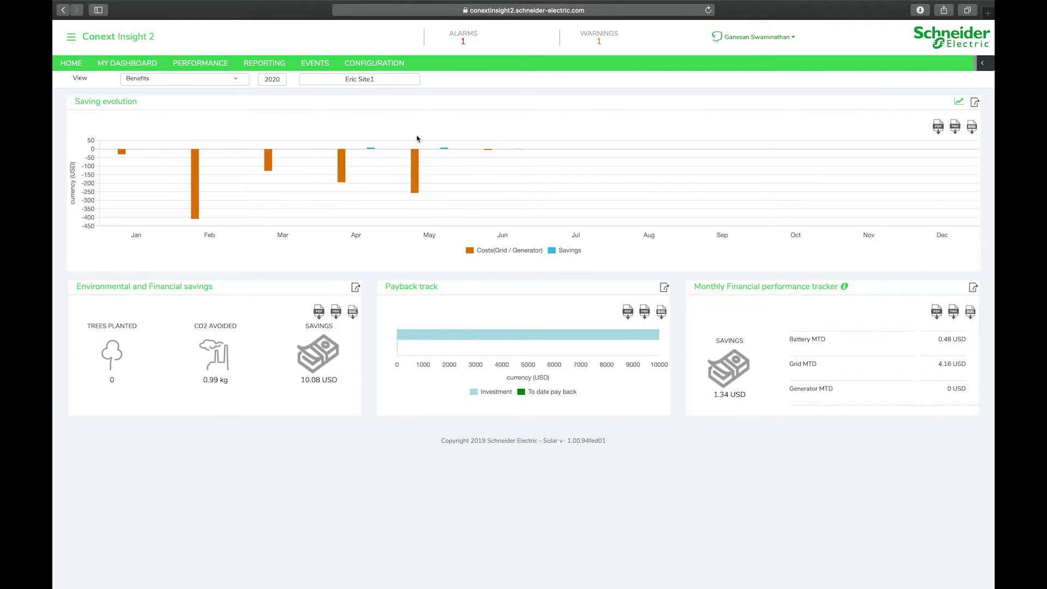
# - Change the site shown in the Benefits view to Mikesnellsited
pyautogui.click(402, 83)
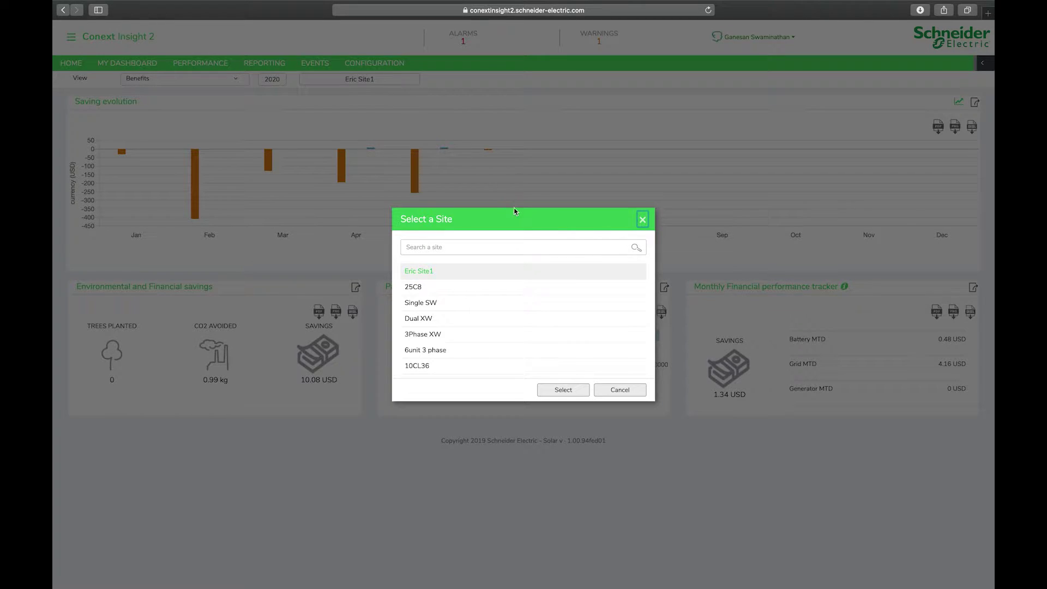
pyautogui.scroll(-10, 452, 311)
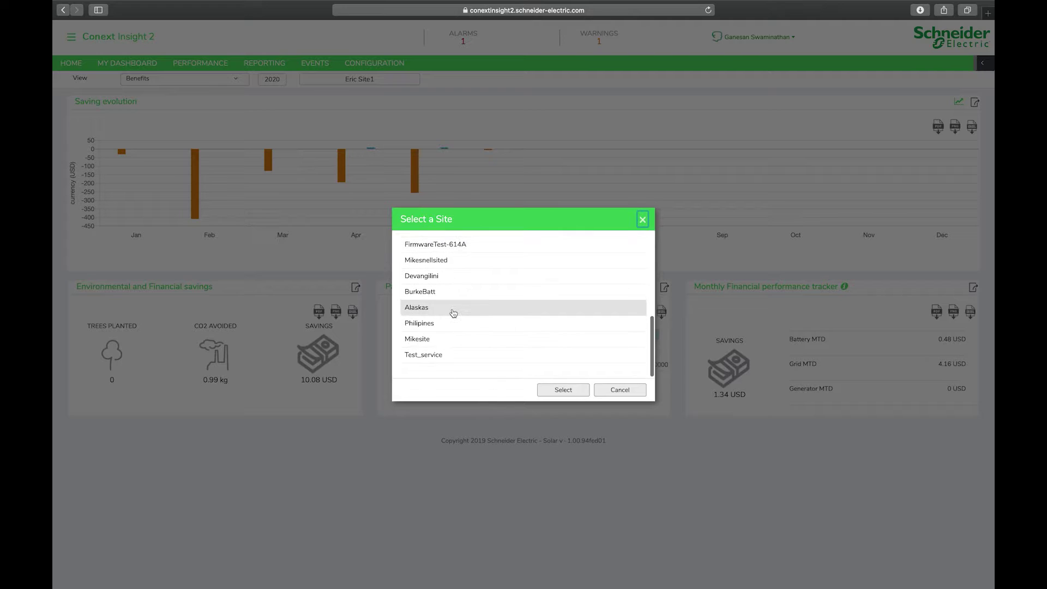
pyautogui.scroll(1, 460, 297)
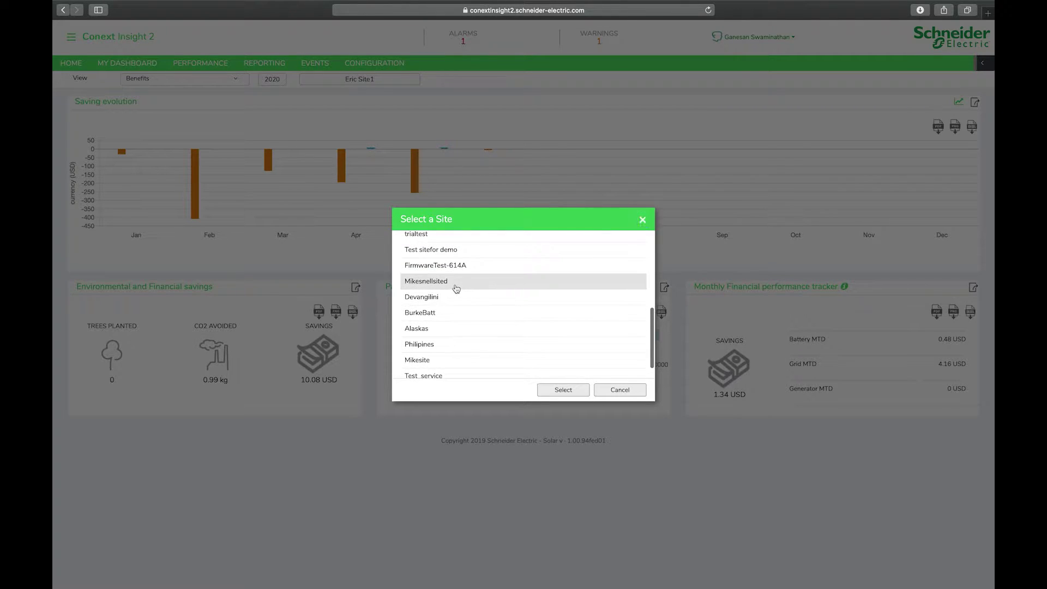
pyautogui.click(456, 288)
pyautogui.click(576, 395)
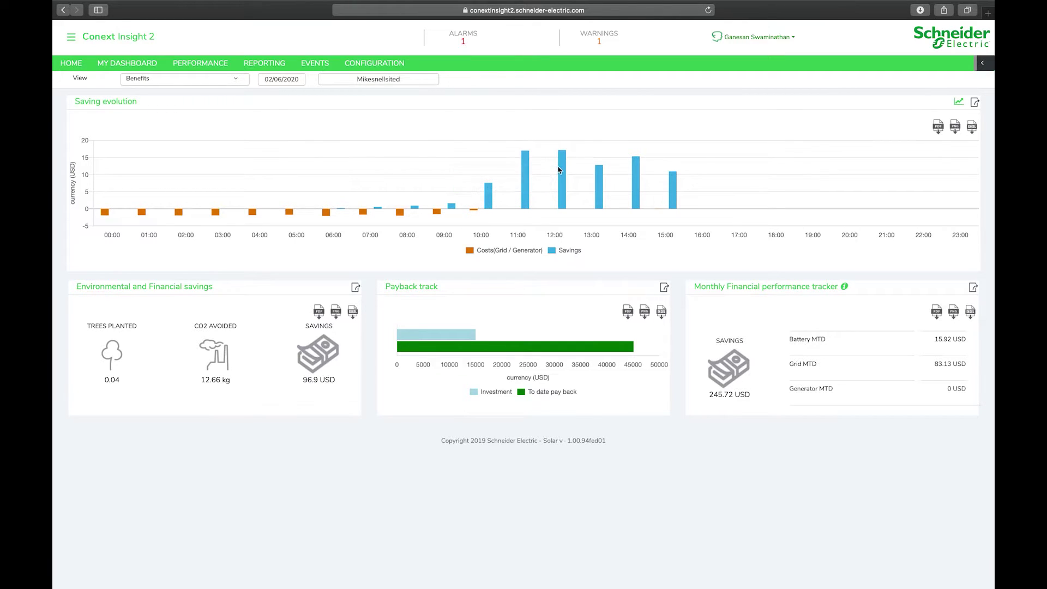
# - Open the Financial Settings of the Mikesnellsited site and review the available currencies without changing the selection
pyautogui.moveTo(559, 172)
pyautogui.moveTo(399, 216)
pyautogui.moveTo(487, 188)
pyautogui.click(377, 63)
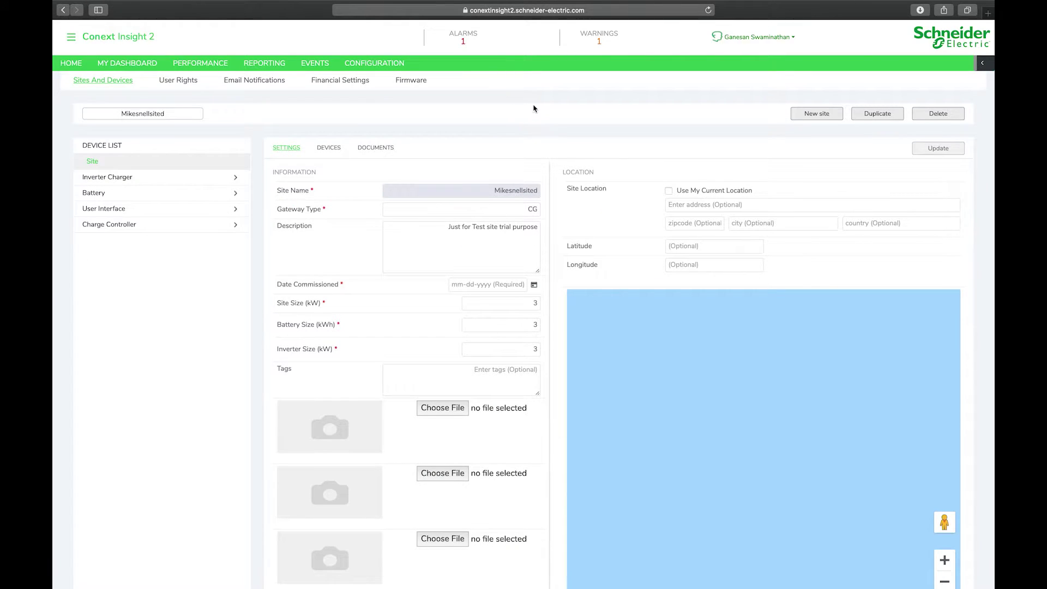
pyautogui.click(321, 85)
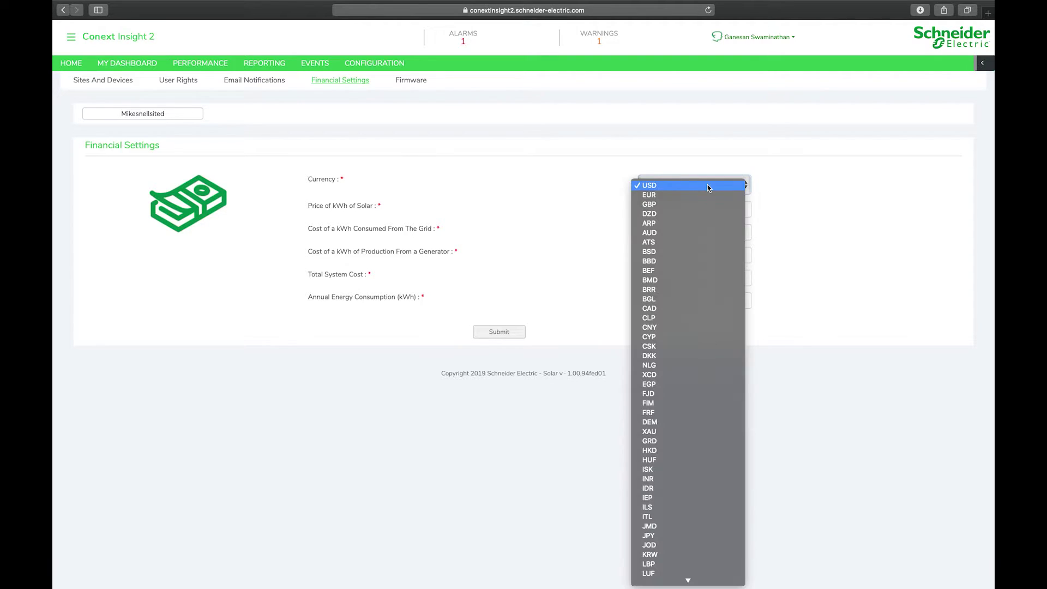
pyautogui.scroll(-8, 724, 418)
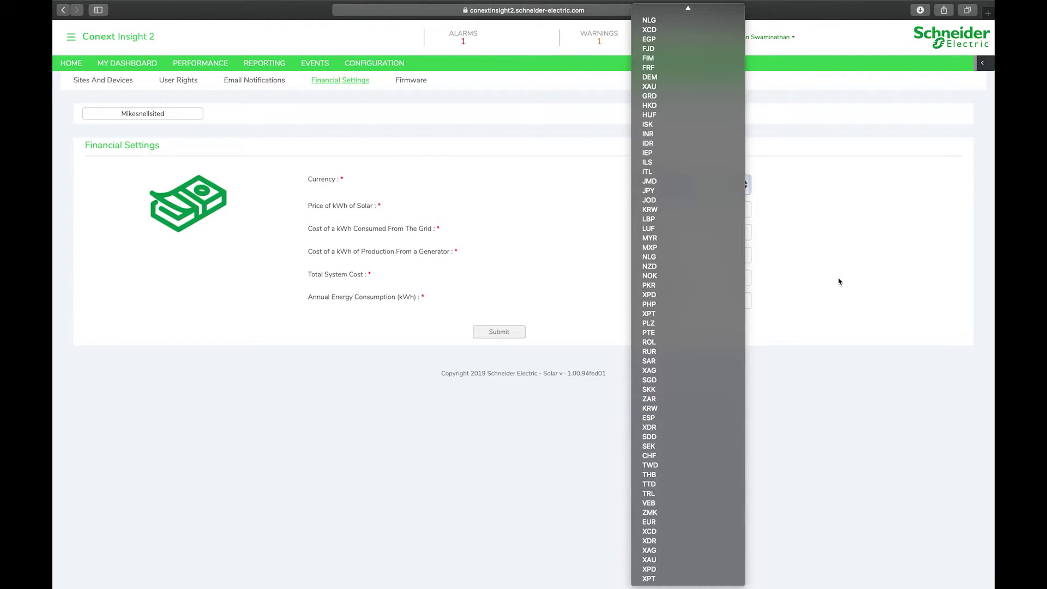
pyautogui.click(839, 281)
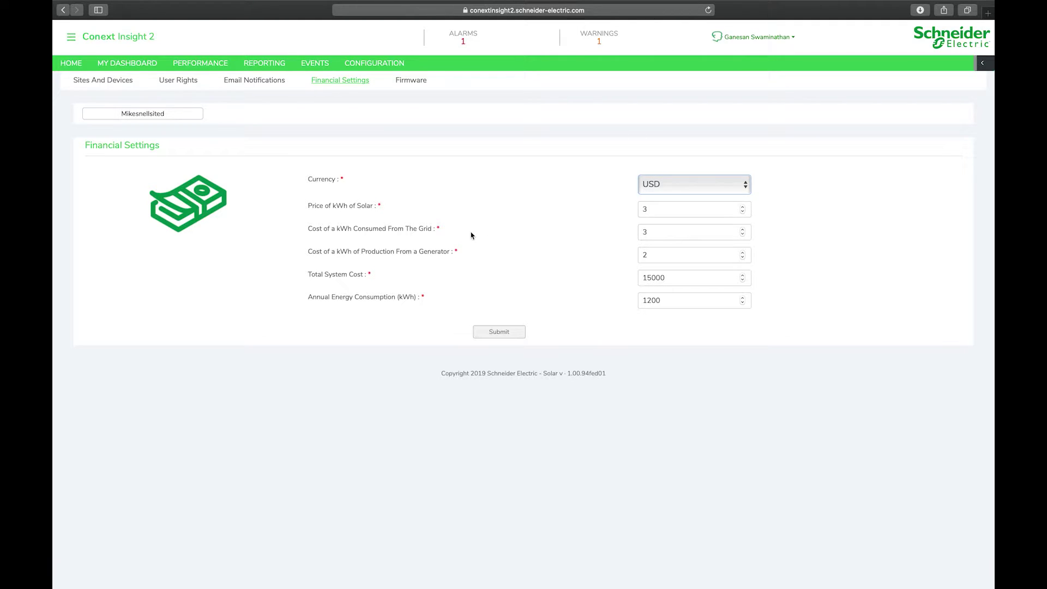
# - Return to the performance analysis and examine the Payback track in the Benefits view
pyautogui.click(208, 64)
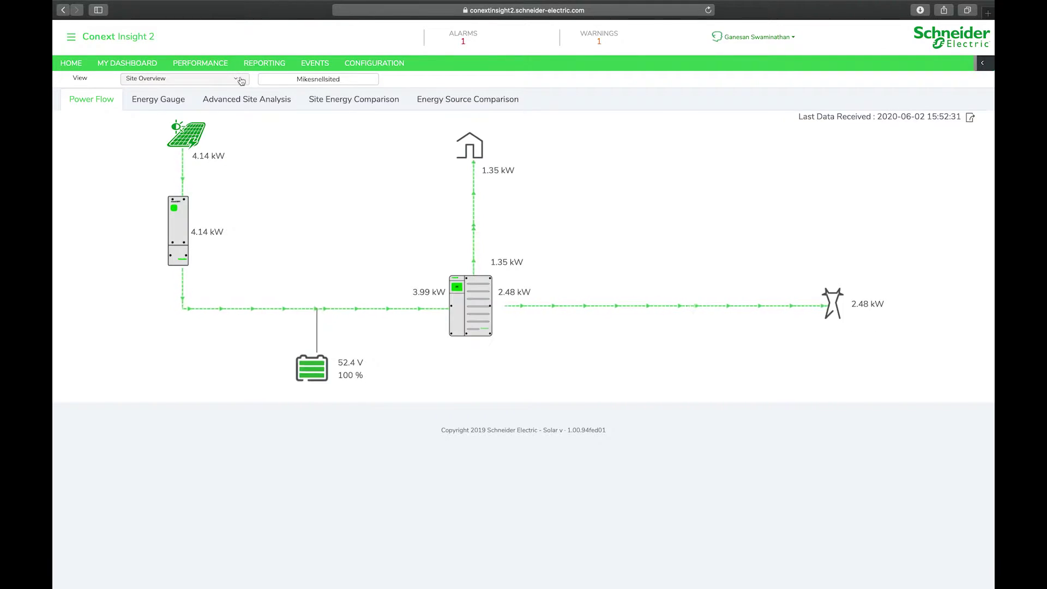
pyautogui.click(241, 81)
pyautogui.click(145, 153)
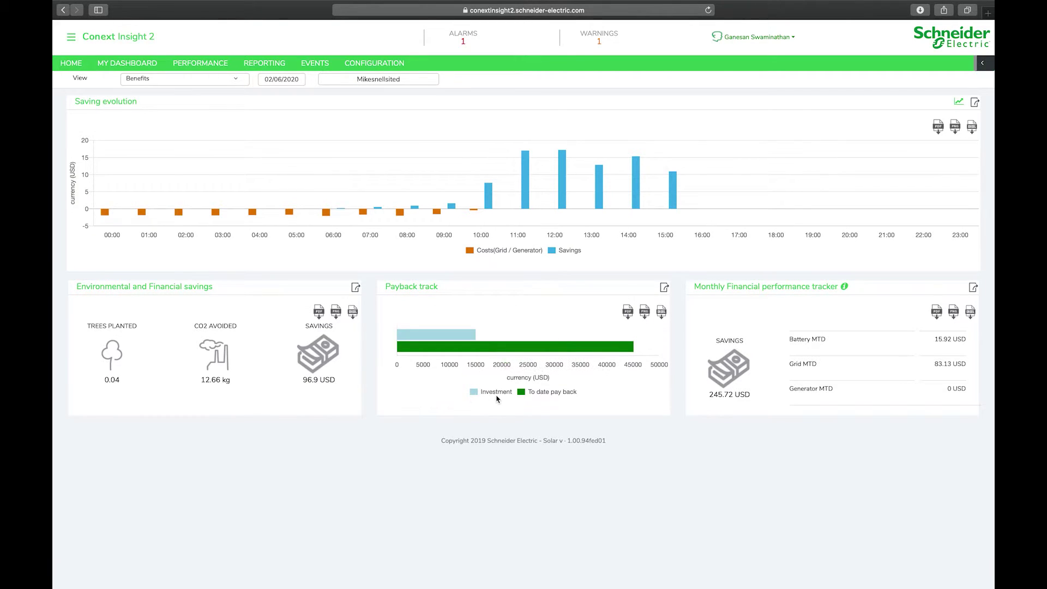
pyautogui.moveTo(460, 336)
pyautogui.moveTo(416, 337)
# - Show the benefits by day for May 2020 and switch the Saving evolution chart to an area chart
pyautogui.click(281, 79)
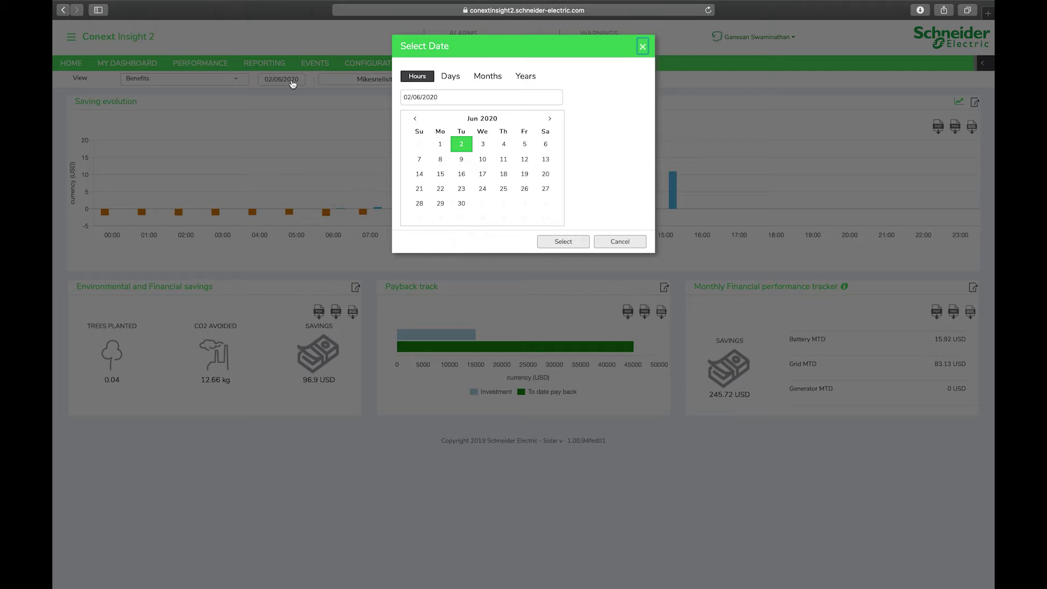
pyautogui.click(456, 82)
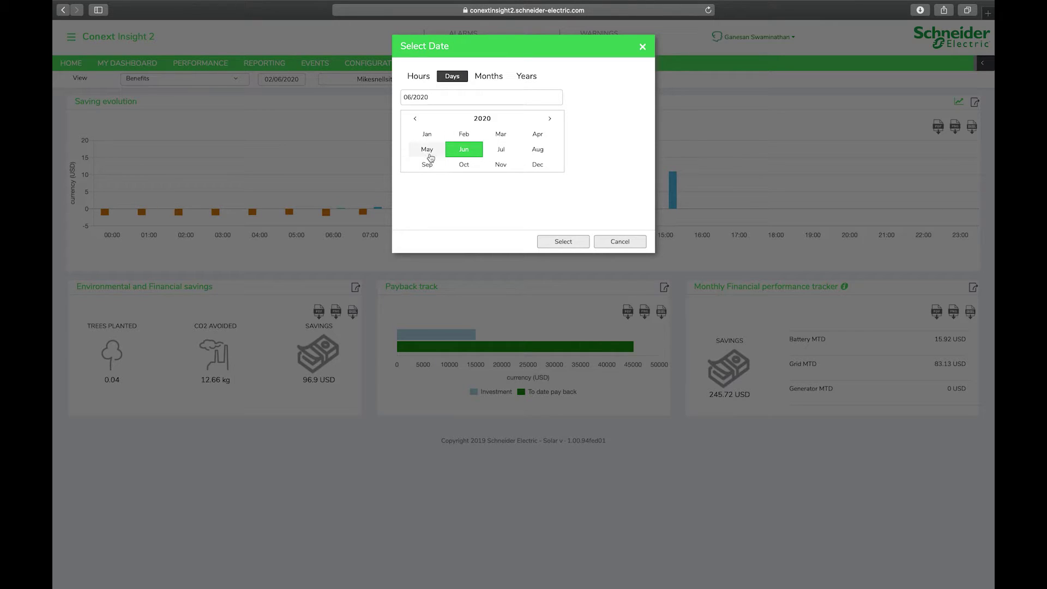
pyautogui.click(427, 150)
pyautogui.click(582, 243)
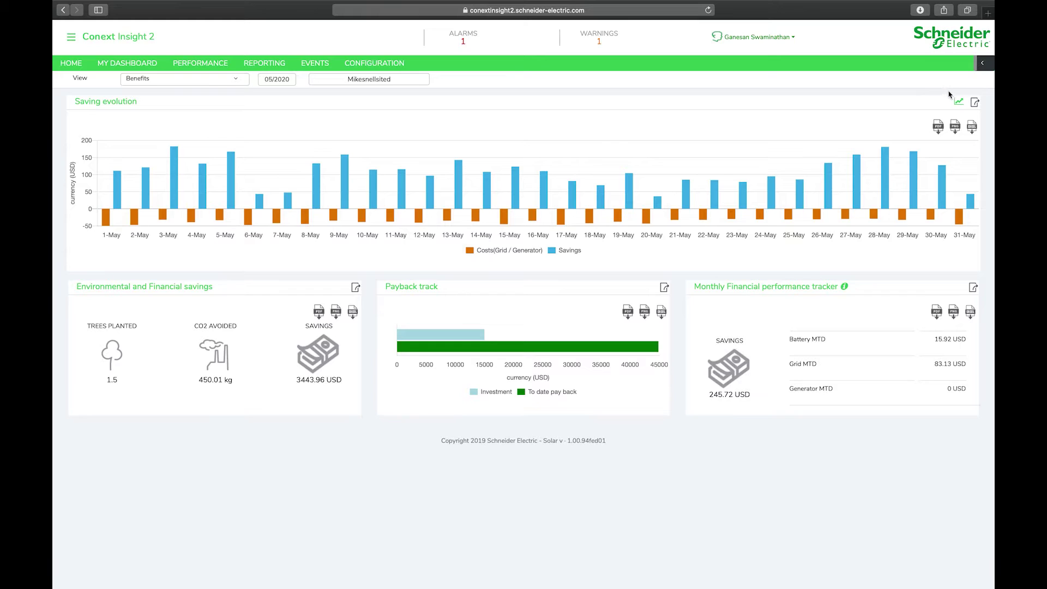
pyautogui.click(961, 103)
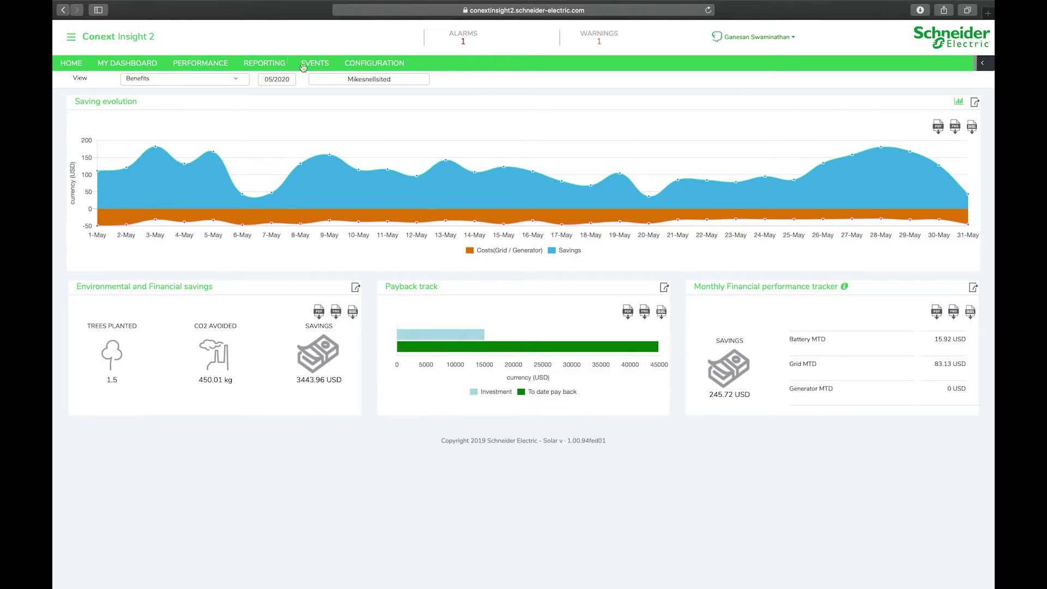
# - Open the site's Energy Yield Report, check the available report types, and review the consumed and produced energy data
pyautogui.click(271, 65)
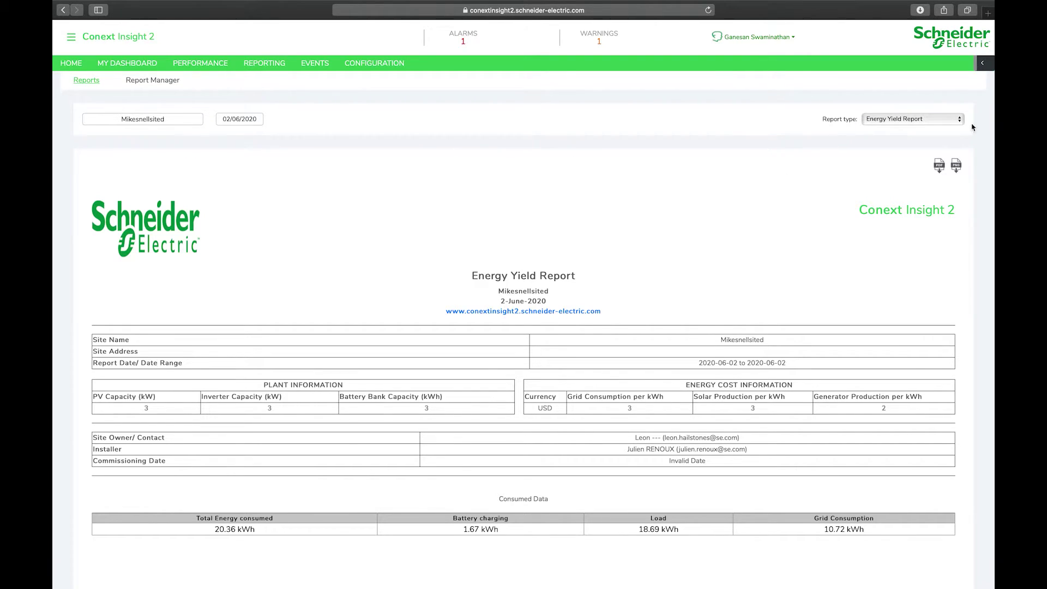
pyautogui.click(954, 120)
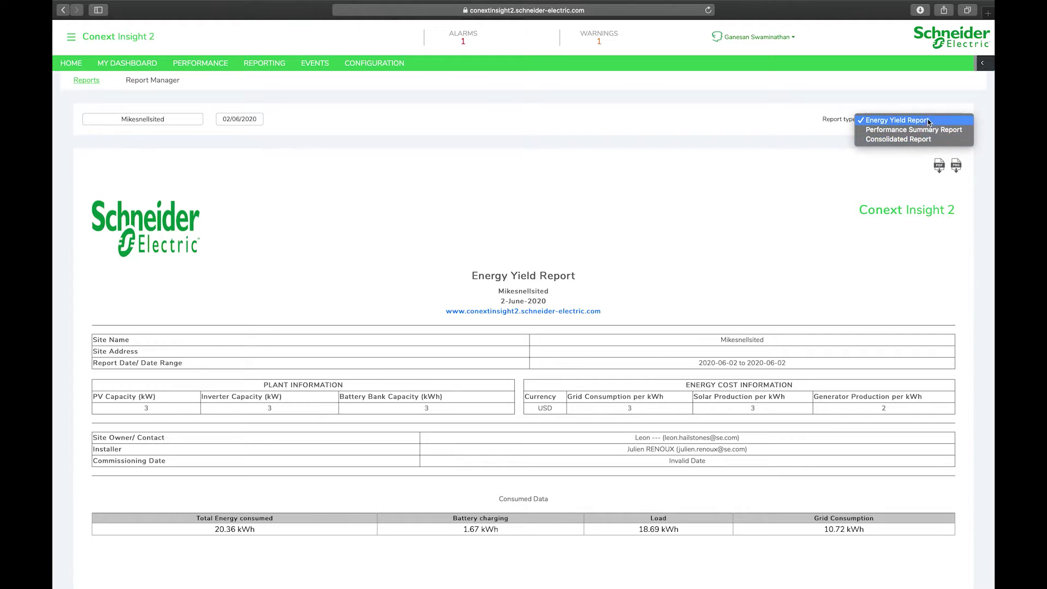
pyautogui.click(755, 201)
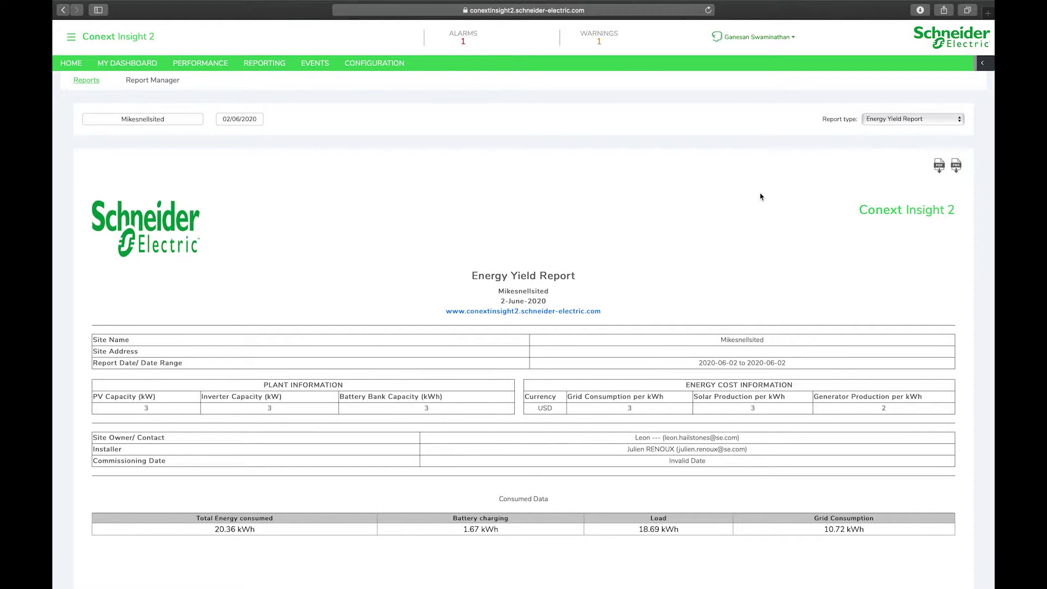
pyautogui.scroll(-3, 763, 197)
pyautogui.scroll(-9, 764, 196)
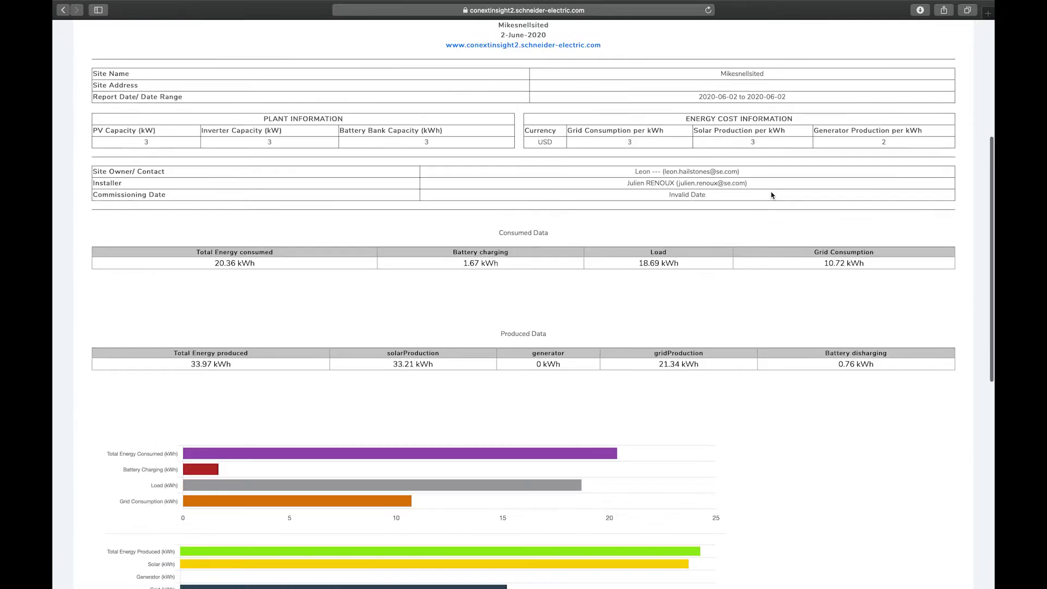
pyautogui.scroll(9, 771, 196)
pyautogui.scroll(1, 771, 196)
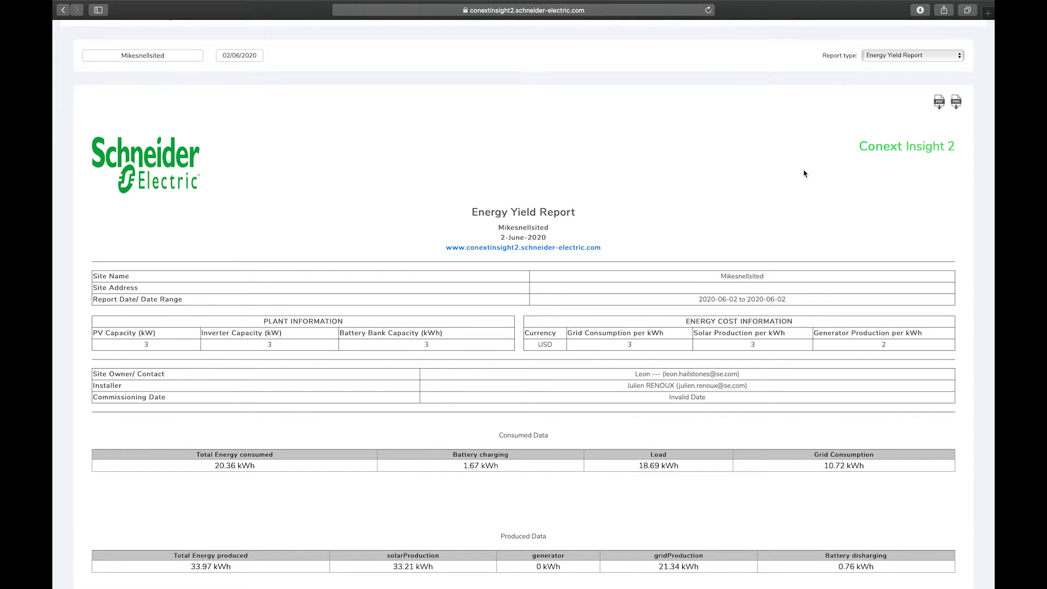
pyautogui.scroll(3, 688, 147)
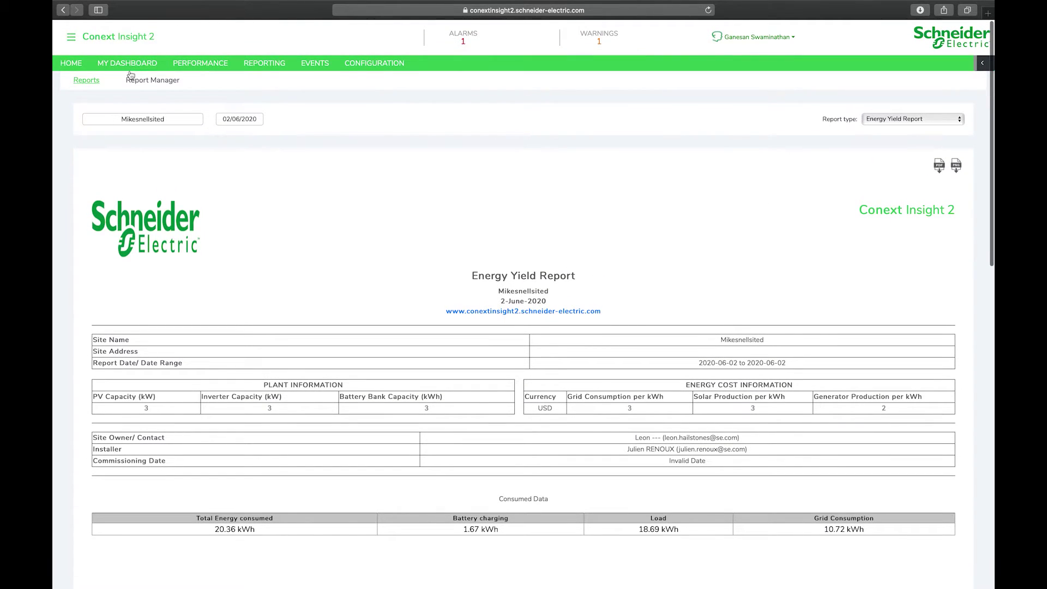
# - Create an active report schedule for the Mikesnellsited site with Daily frequency in the Report Manager
pyautogui.click(158, 83)
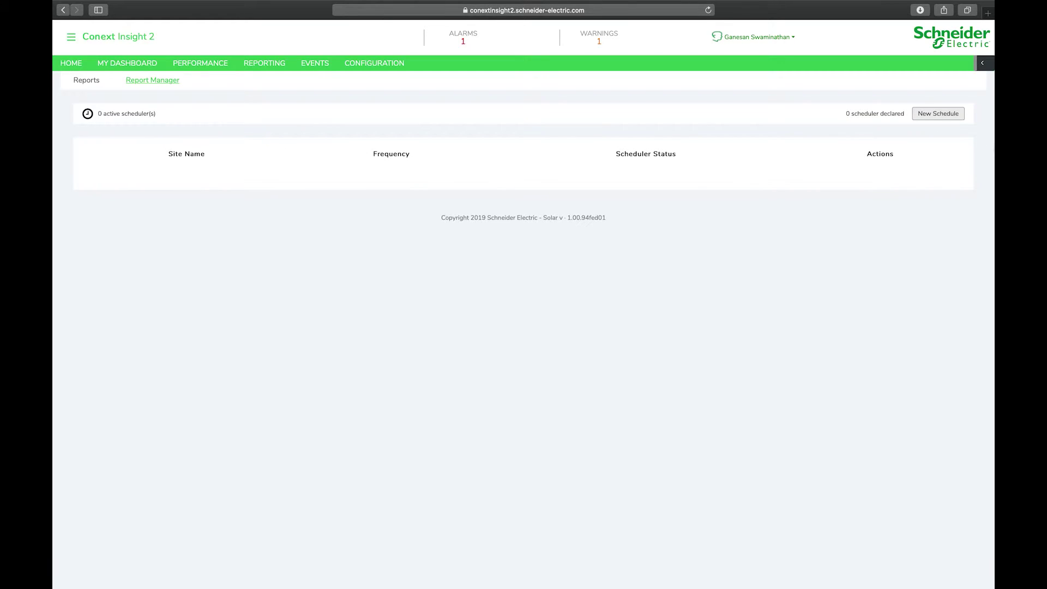
pyautogui.click(938, 116)
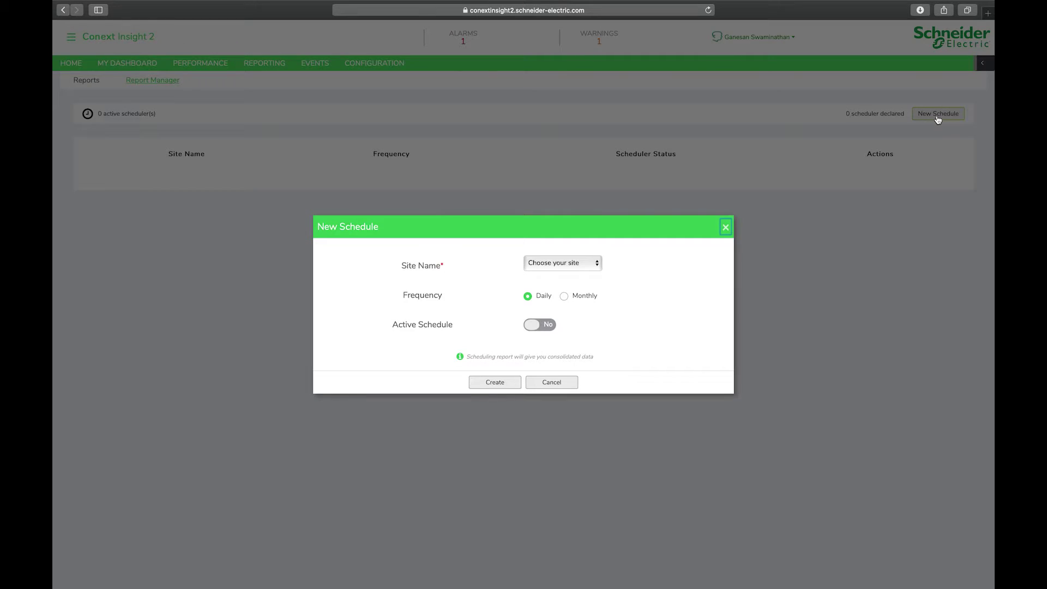
pyautogui.click(572, 263)
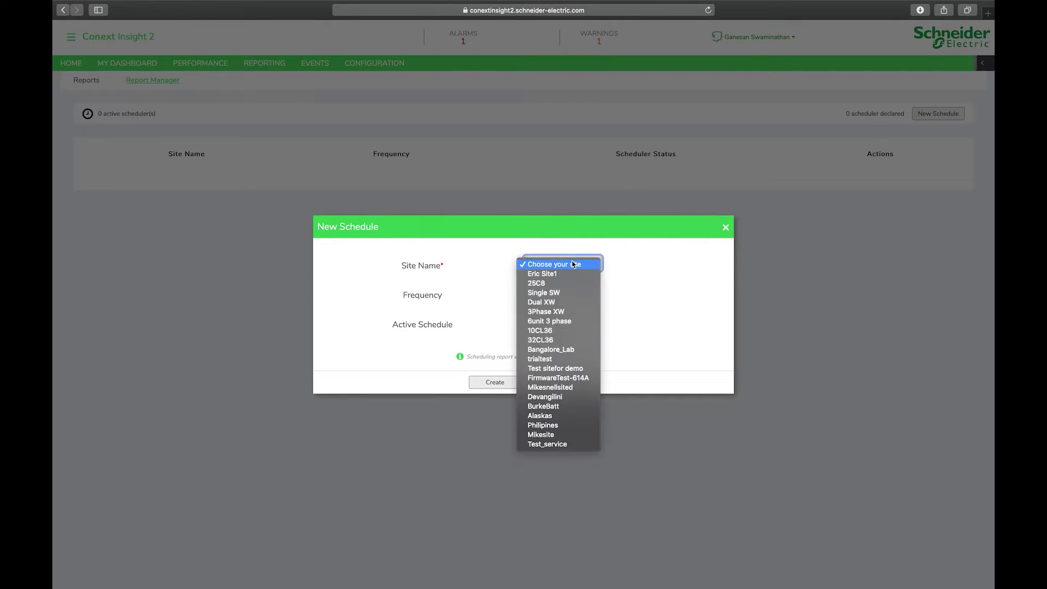
pyautogui.click(594, 387)
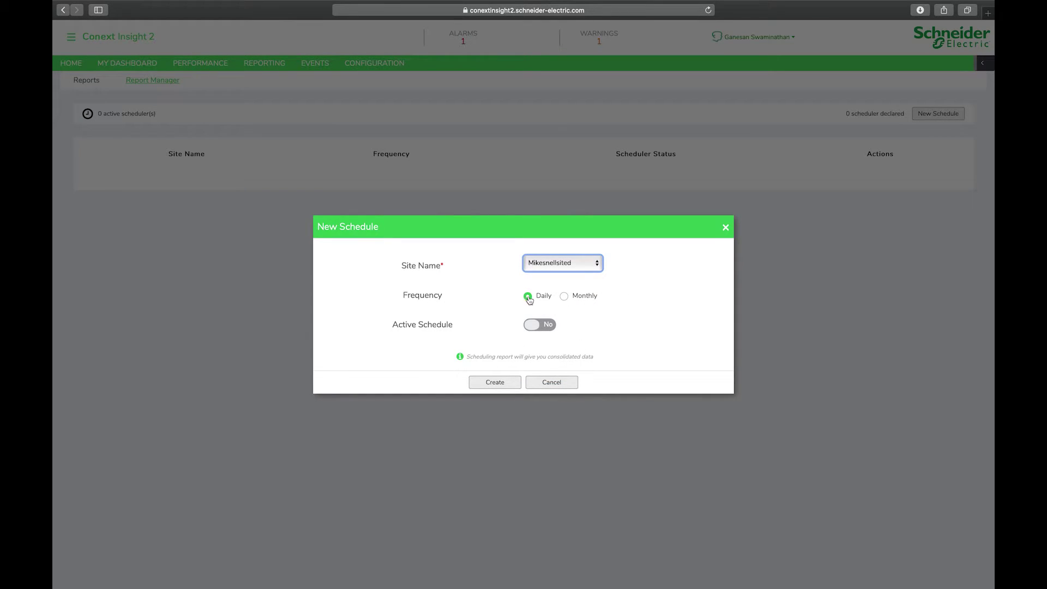
pyautogui.click(564, 296)
pyautogui.click(528, 297)
pyautogui.click(546, 330)
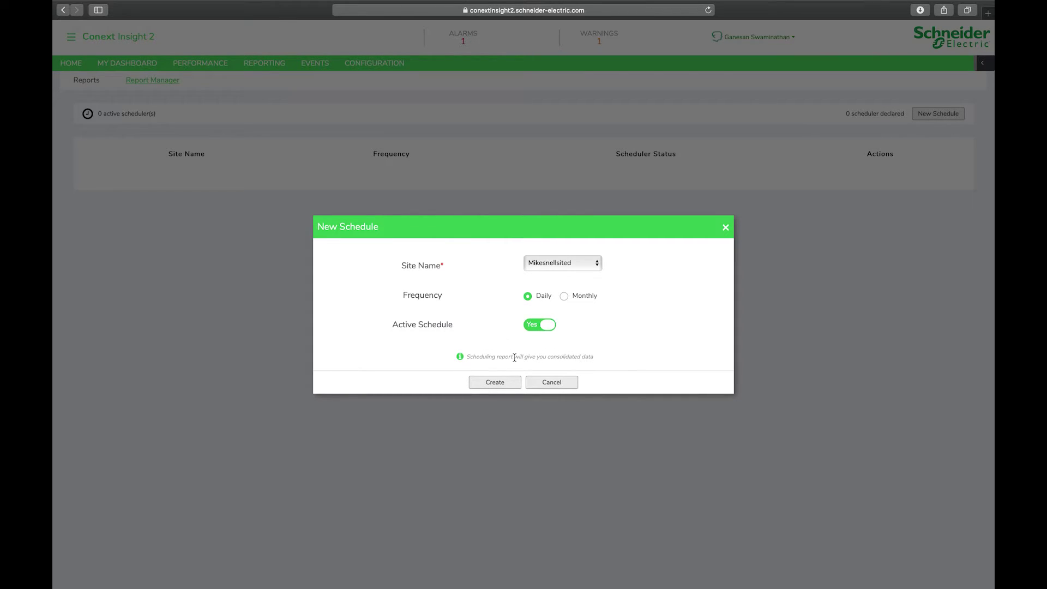
pyautogui.click(502, 381)
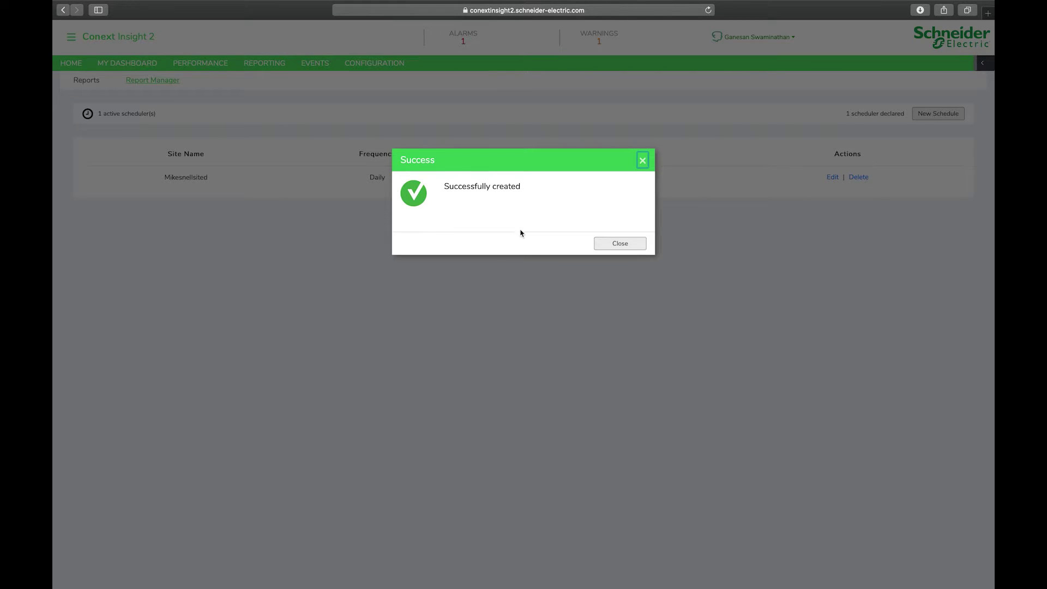
pyautogui.click(628, 249)
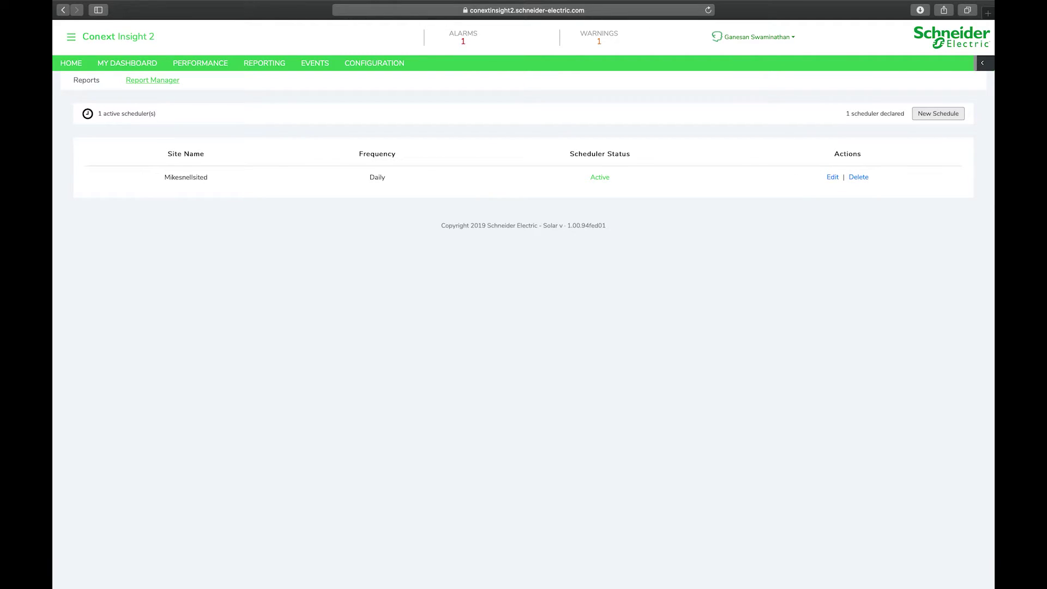
# - Check the edit options of the daily Mikesnellsited report schedule, and delete the schedule
pyautogui.click(832, 178)
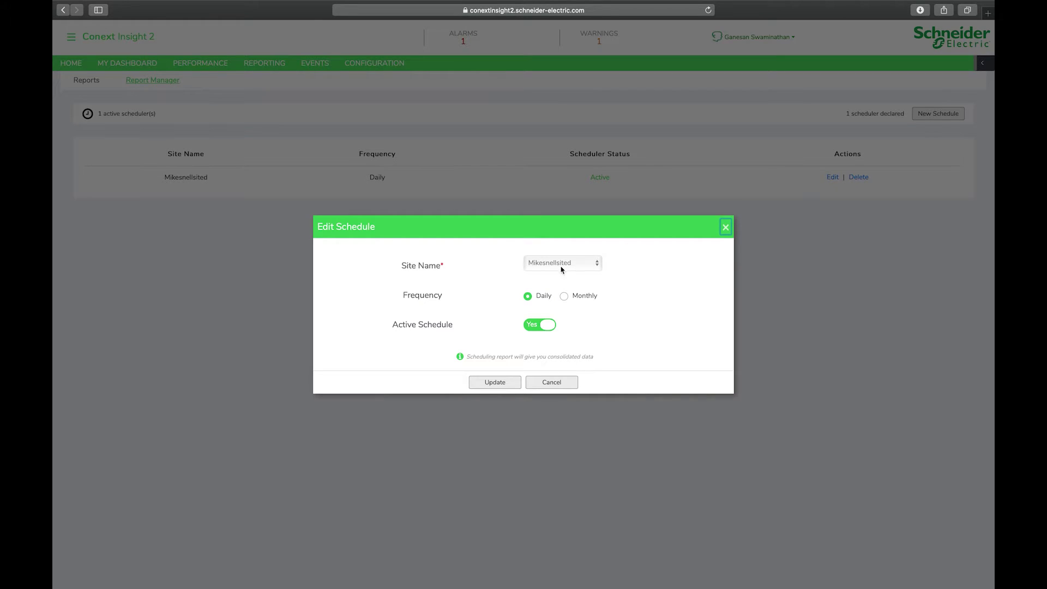
pyautogui.click(726, 227)
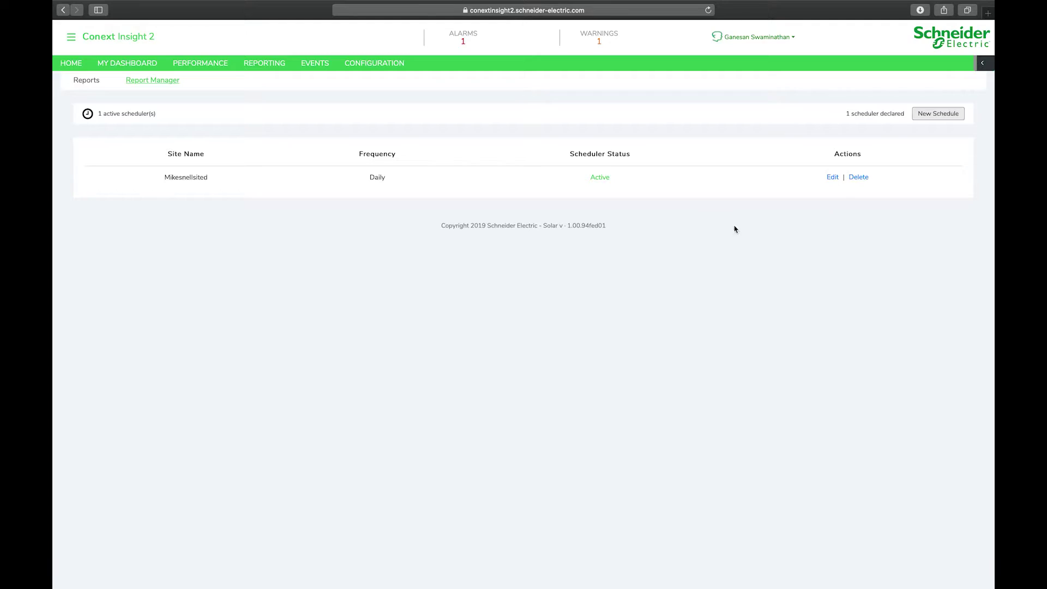
pyautogui.click(857, 179)
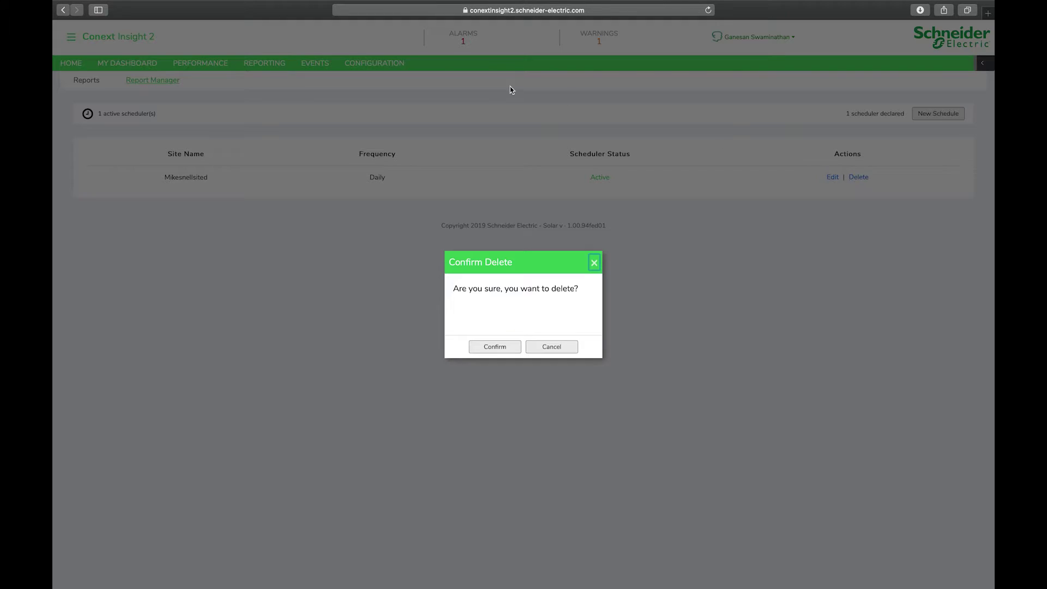
pyautogui.click(516, 348)
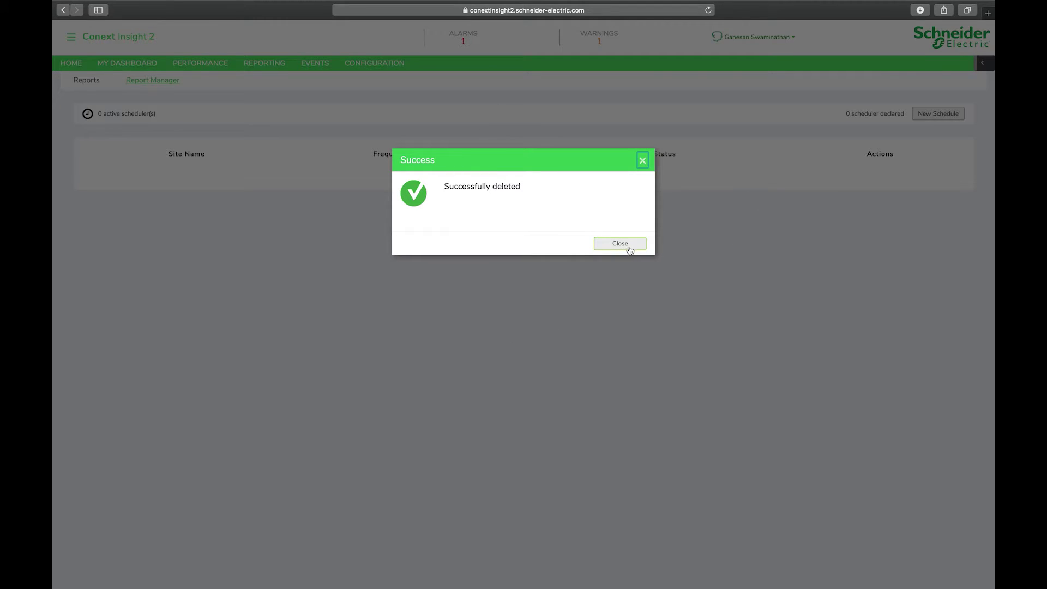
pyautogui.click(630, 248)
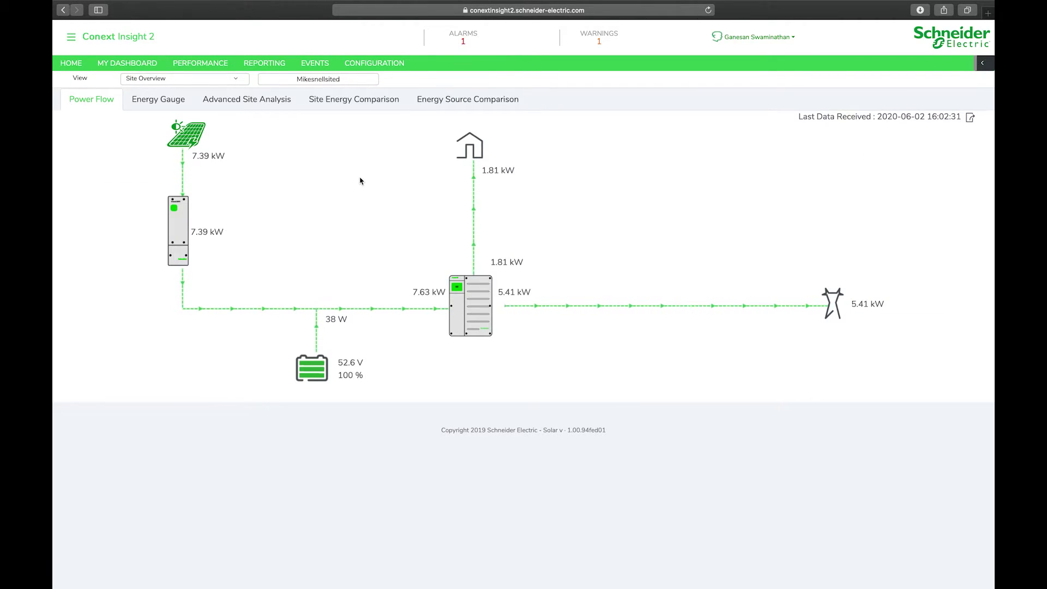
pyautogui.click(381, 104)
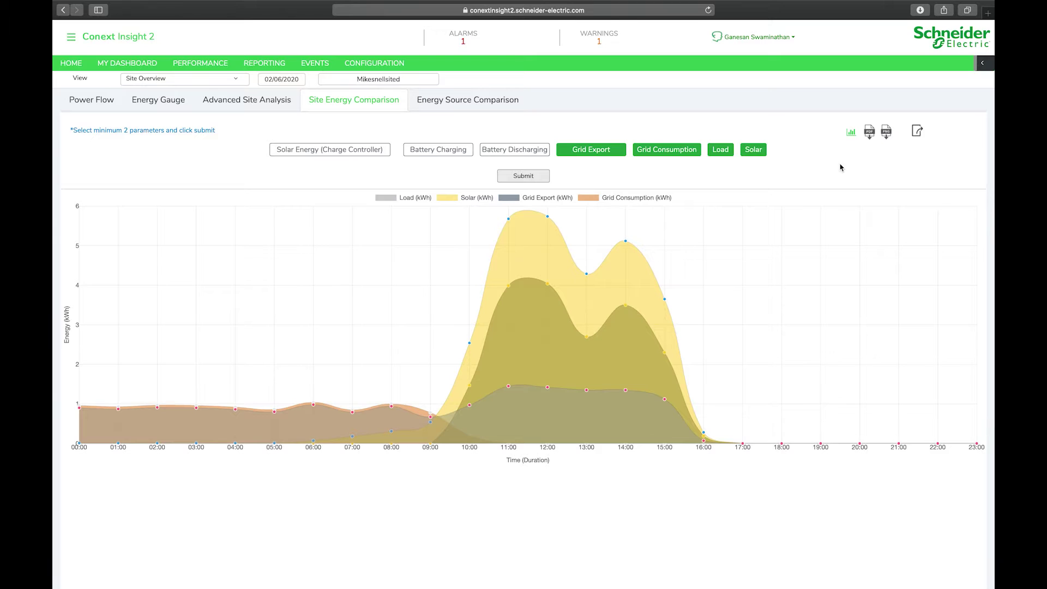
pyautogui.click(855, 139)
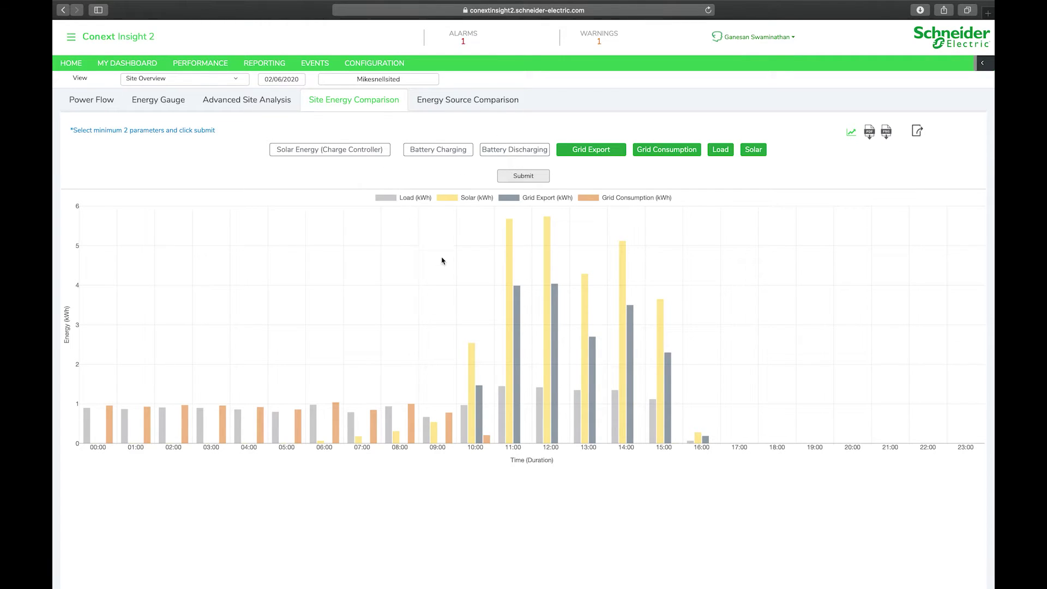
pyautogui.scroll(-3, 442, 259)
pyautogui.scroll(3, 441, 260)
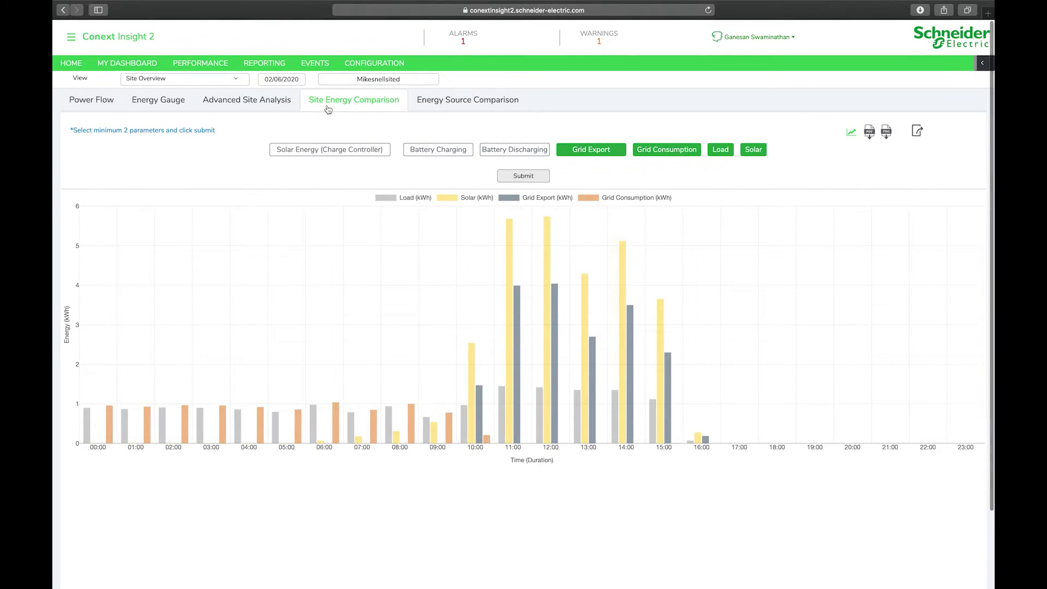
# - Show the site energy comparison by day for May 2020
pyautogui.click(292, 82)
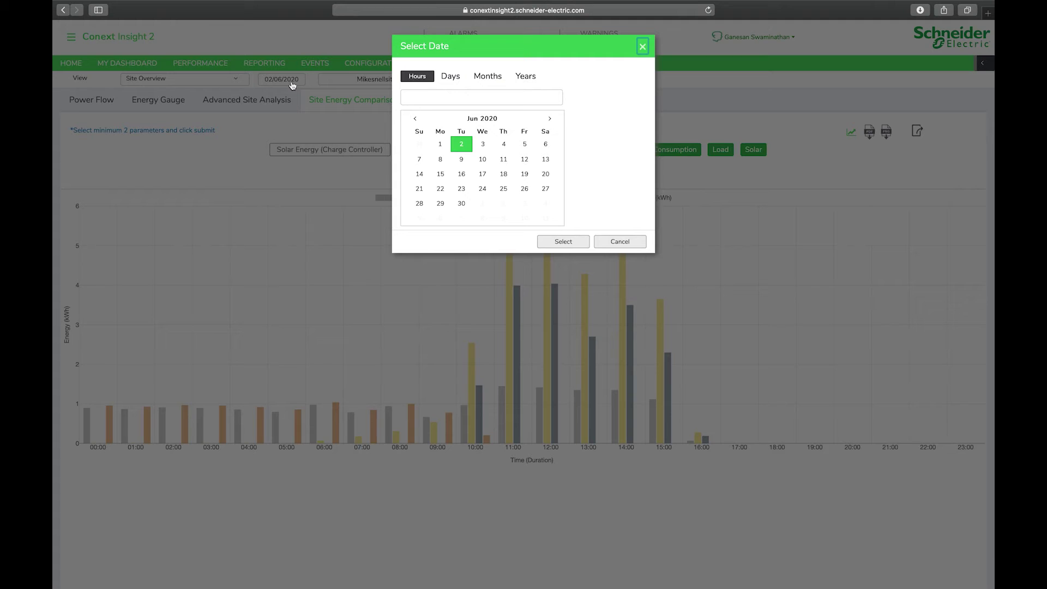
pyautogui.click(453, 78)
pyautogui.click(427, 149)
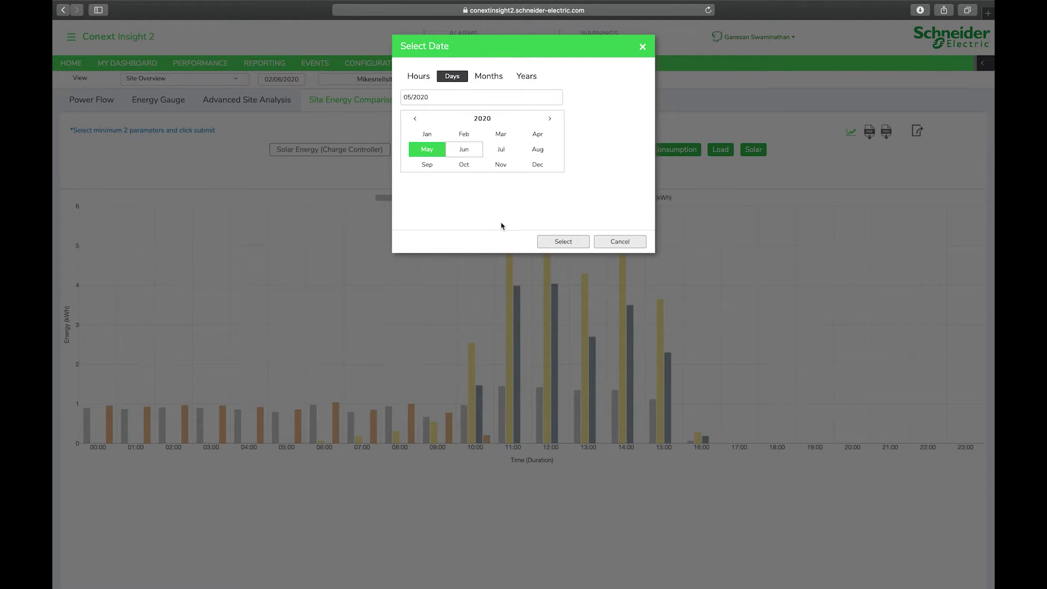
pyautogui.click(562, 242)
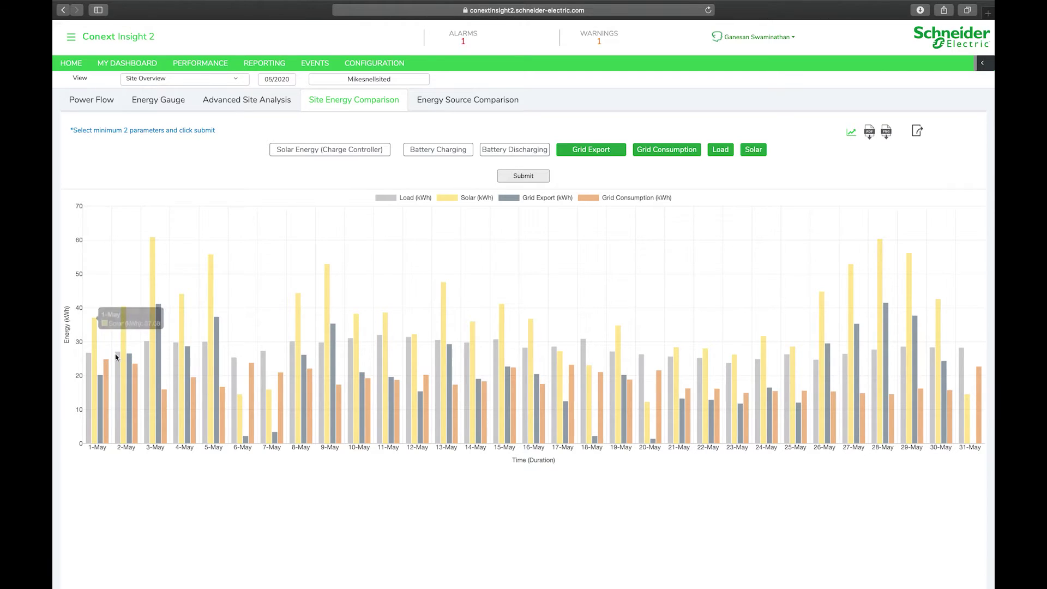
# - Isolate the Solar series by hiding Load, Grid Export and Grid Consumption, and restore the hidden series one by one for comparison
pyautogui.click(408, 197)
pyautogui.click(508, 198)
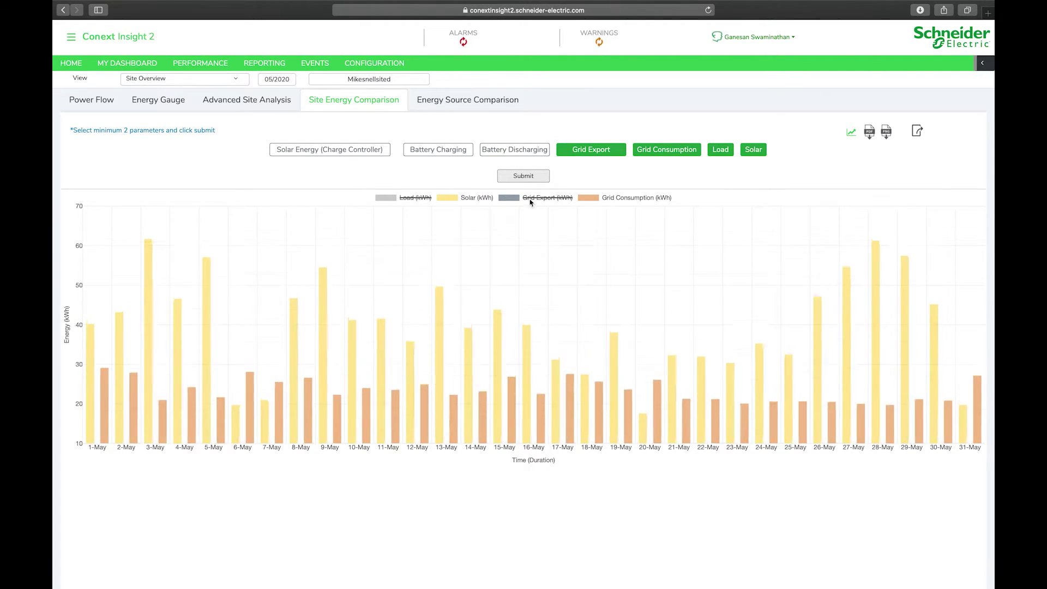
pyautogui.click(610, 198)
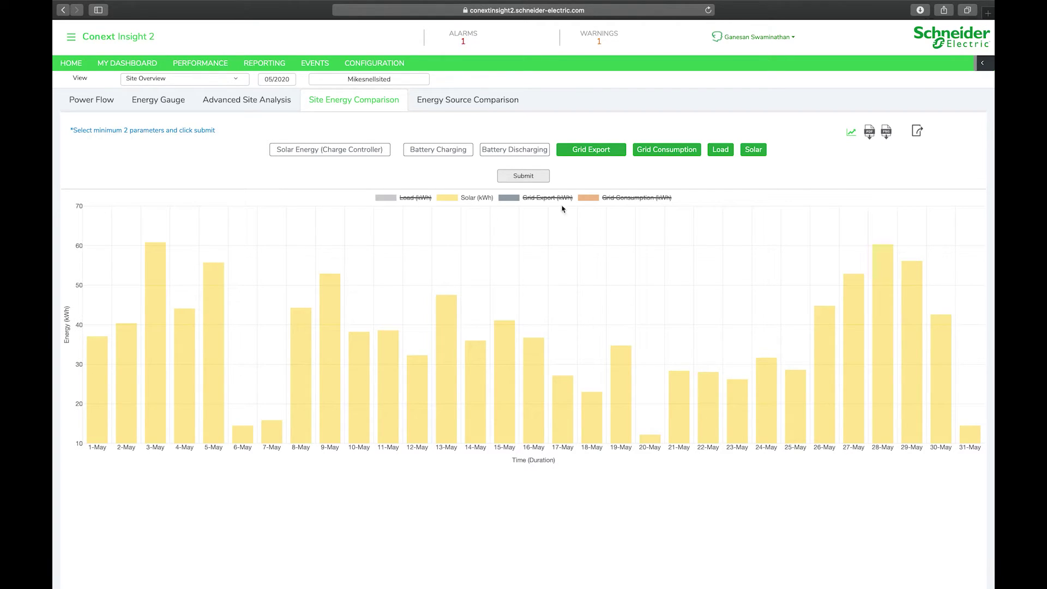
pyautogui.click(415, 198)
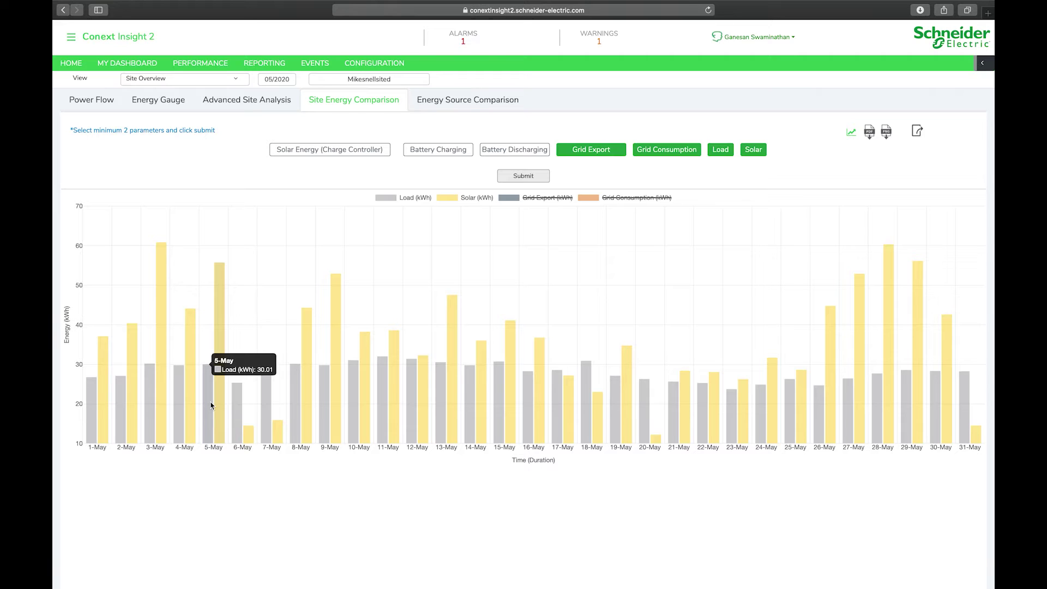
pyautogui.click(548, 198)
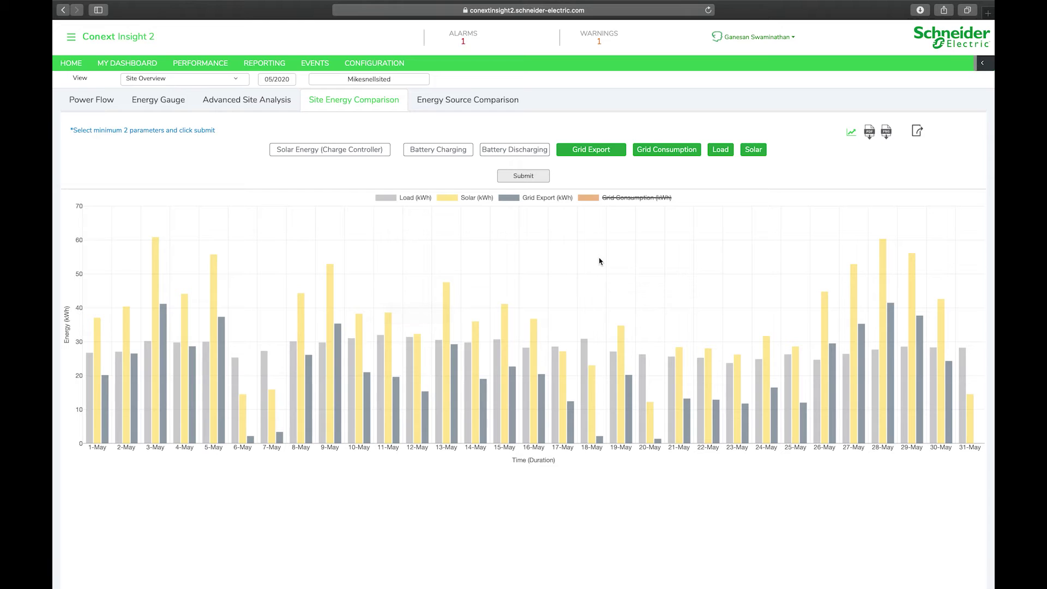
pyautogui.click(596, 194)
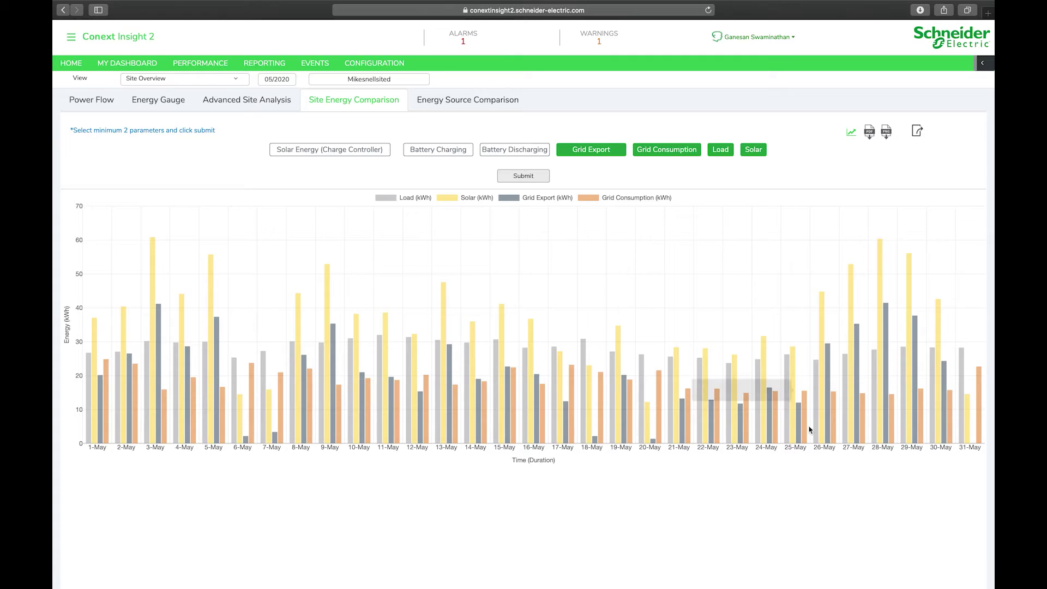
# - Hide Grid Consumption, Grid Export and Load again, and examine the daily solar production in May 2020
pyautogui.click(643, 200)
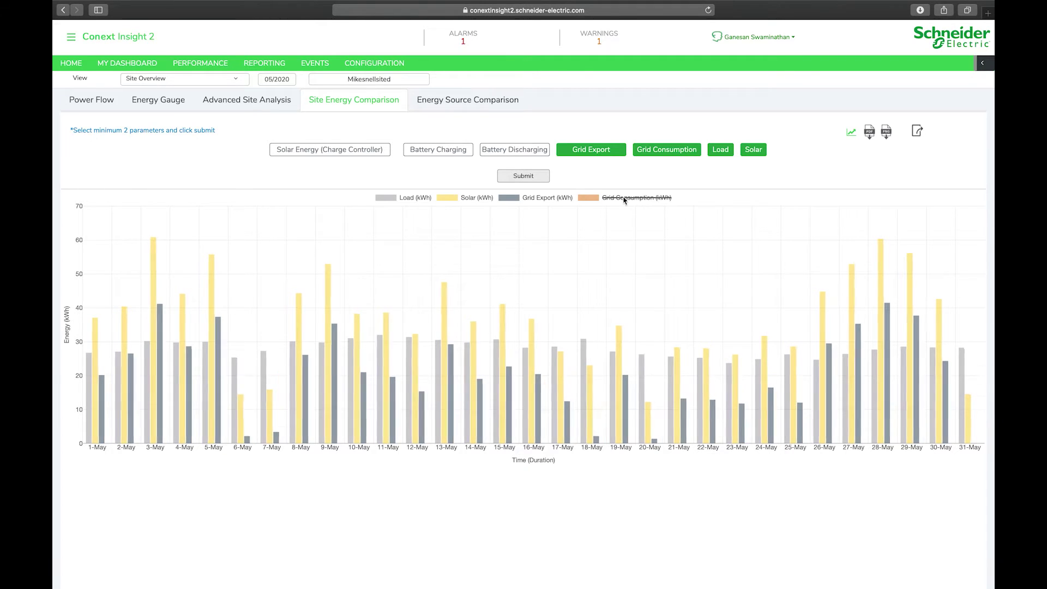
pyautogui.click(532, 200)
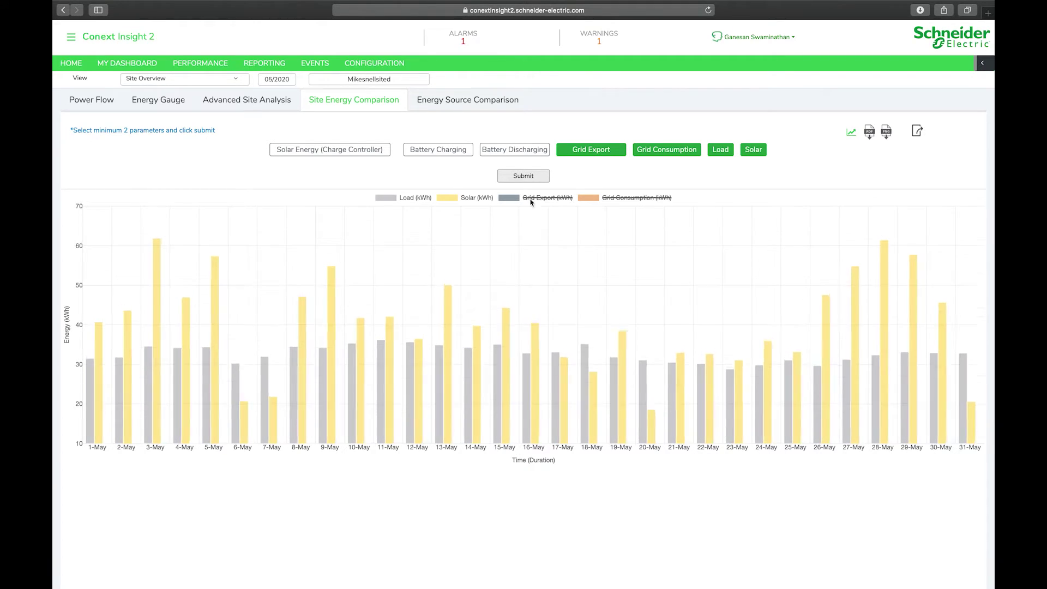
pyautogui.click(414, 199)
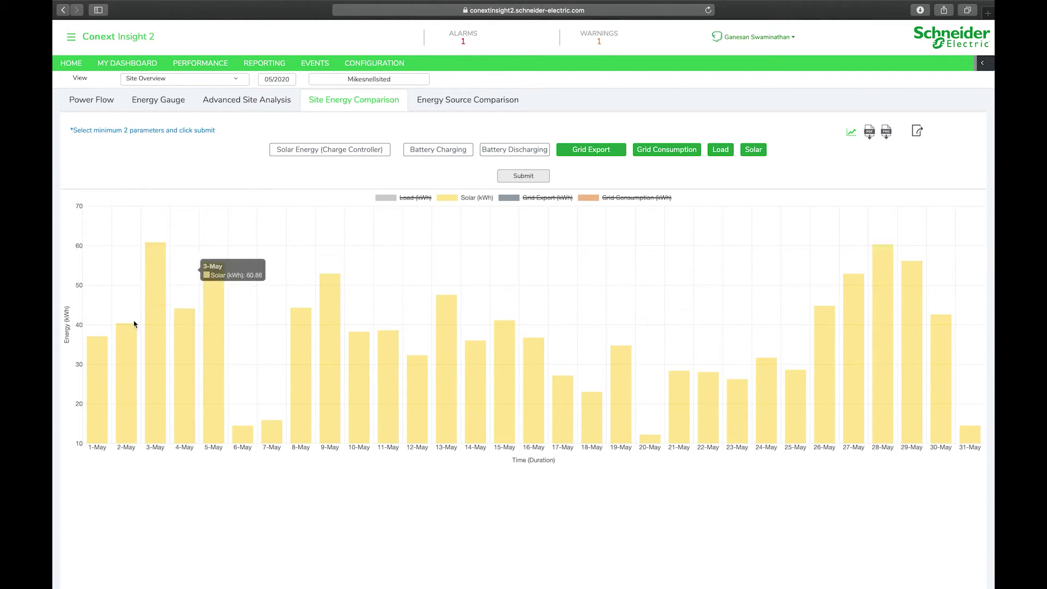
pyautogui.moveTo(94, 338)
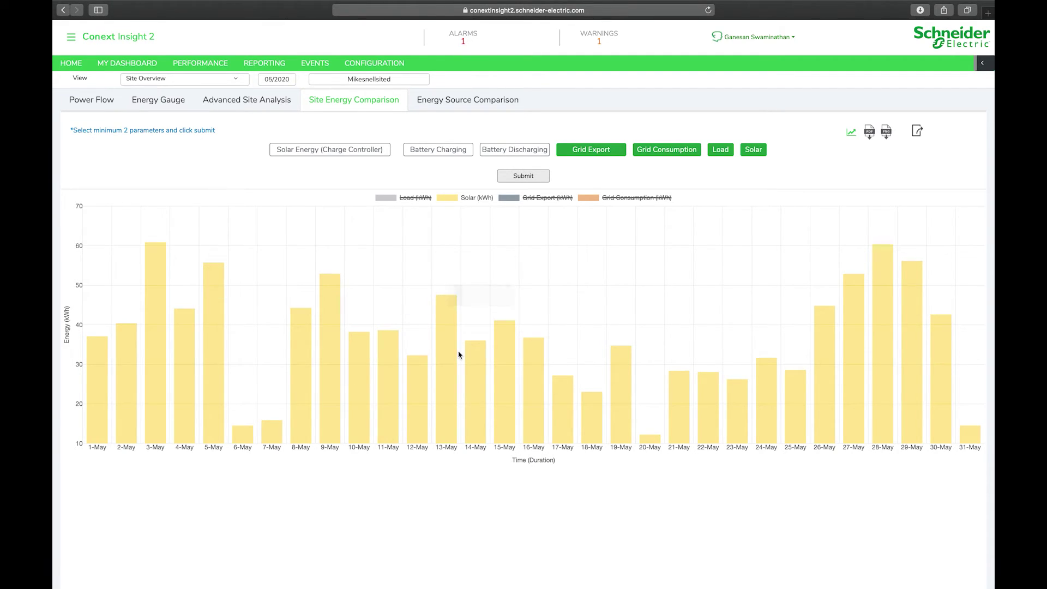
# - Compare the daily load with solar production, and add Grid Export and Grid Consumption back to the May 2020 chart
pyautogui.click(419, 199)
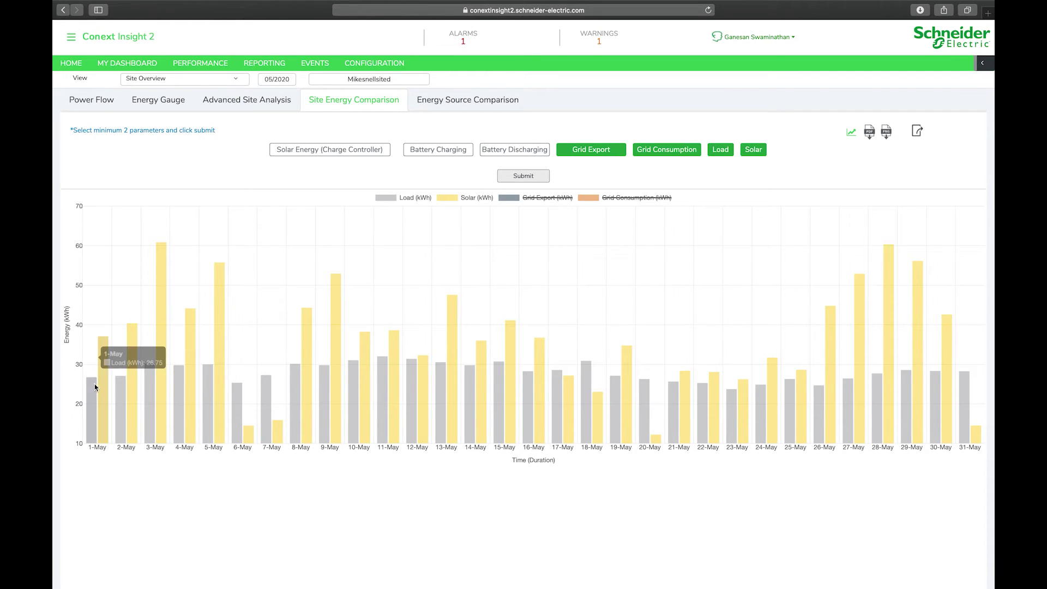
pyautogui.moveTo(90, 385)
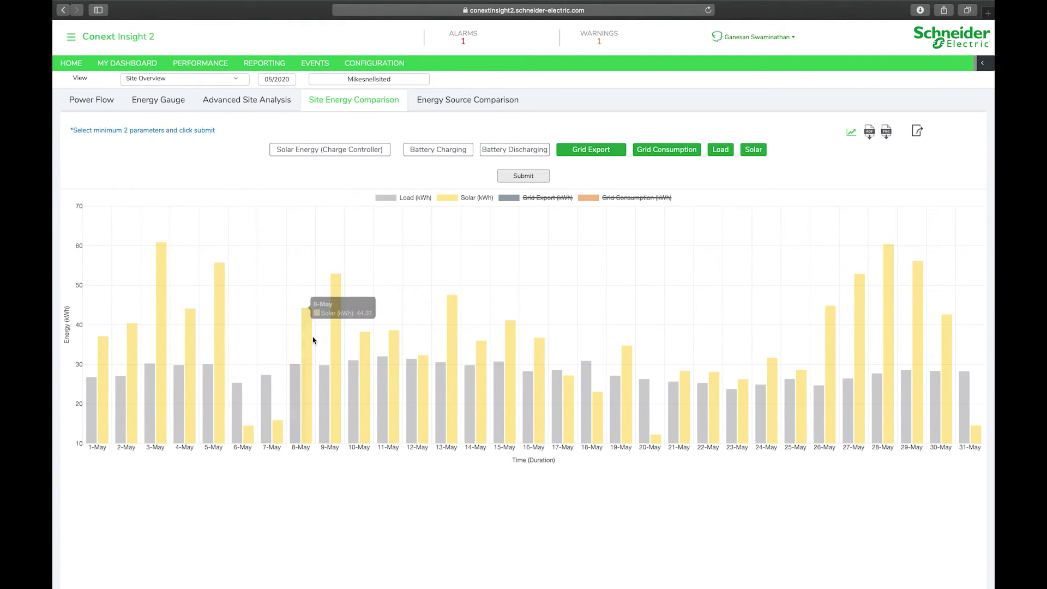
pyautogui.moveTo(312, 326)
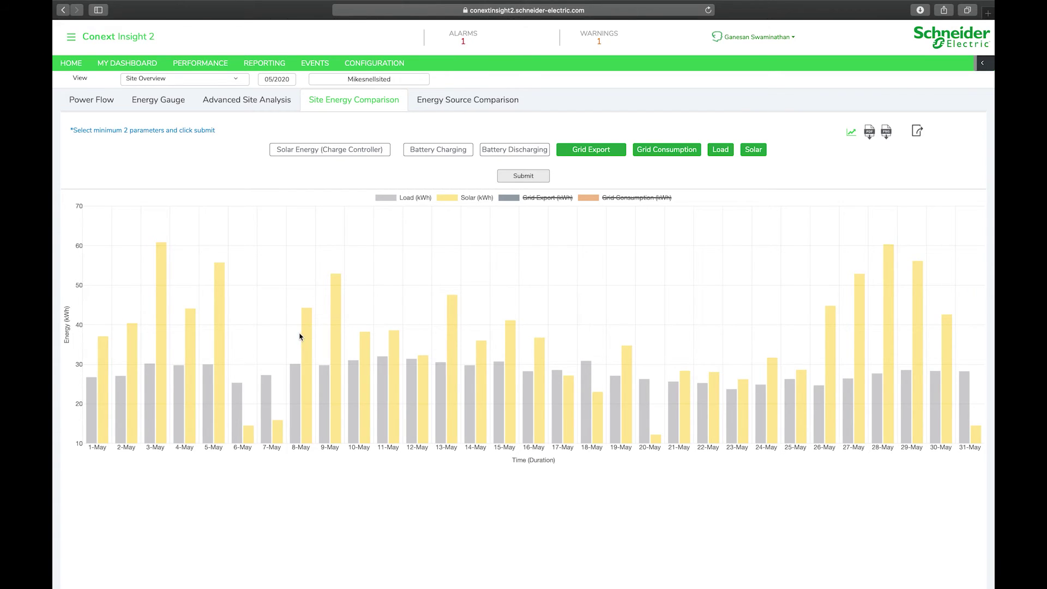
pyautogui.click(546, 199)
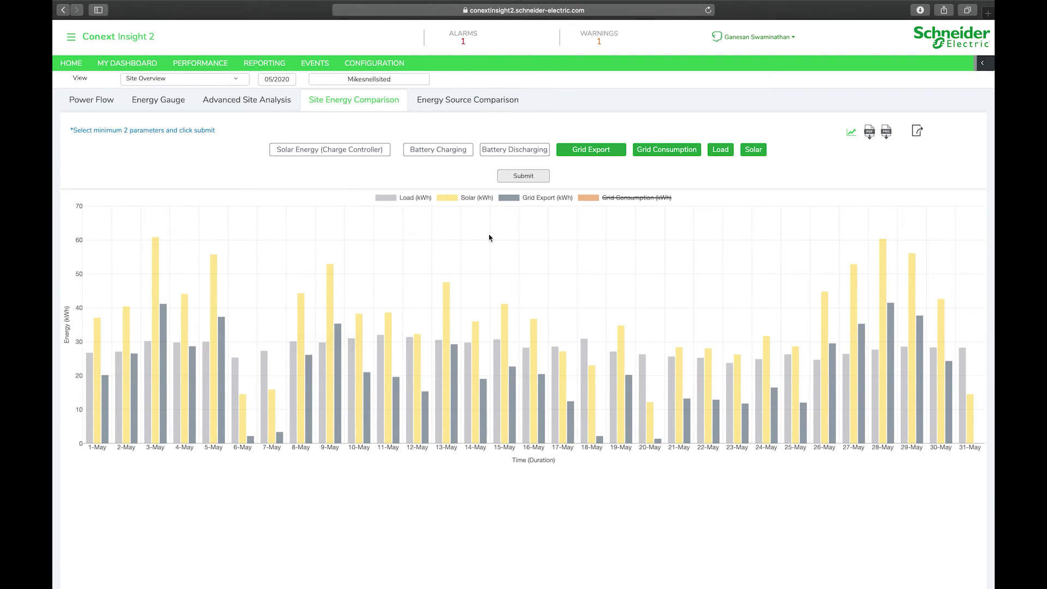
pyautogui.click(622, 199)
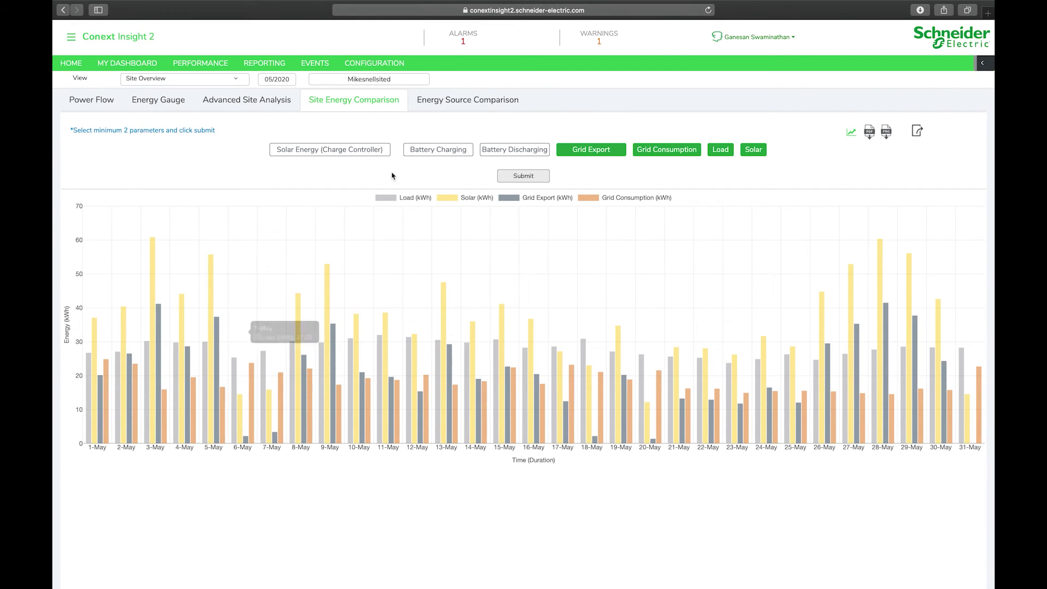
# - Show the site energy comparison by hour for 05/05/2020 and switch it to an area chart
pyautogui.click(276, 82)
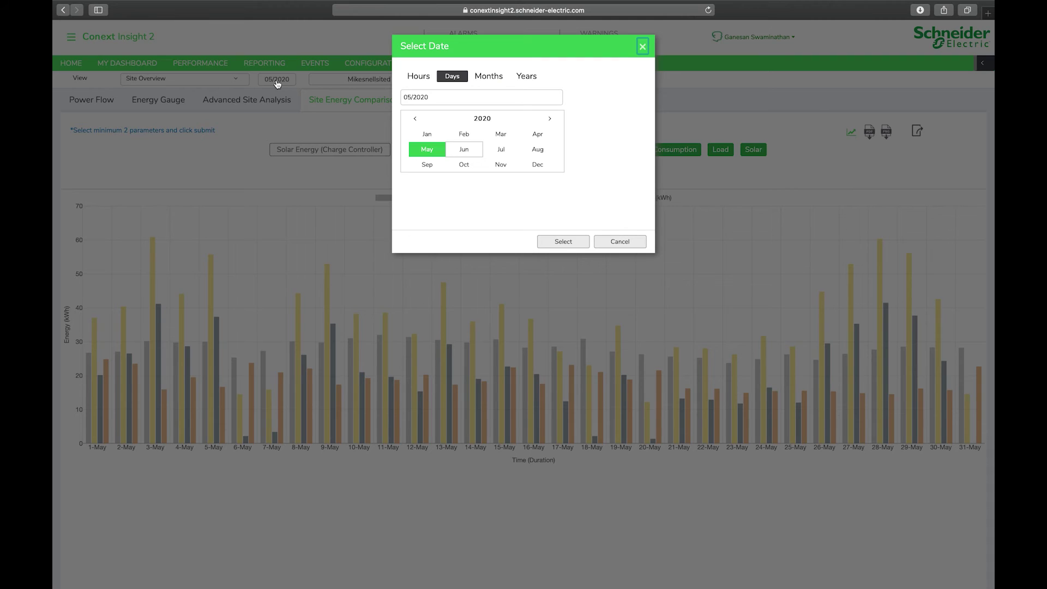
pyautogui.click(427, 78)
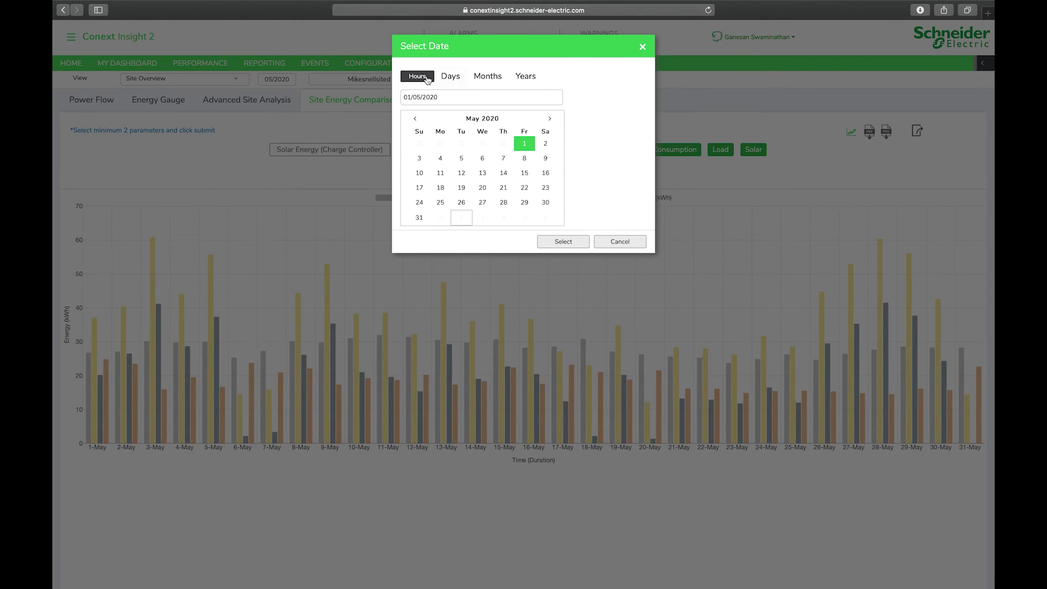
pyautogui.click(461, 160)
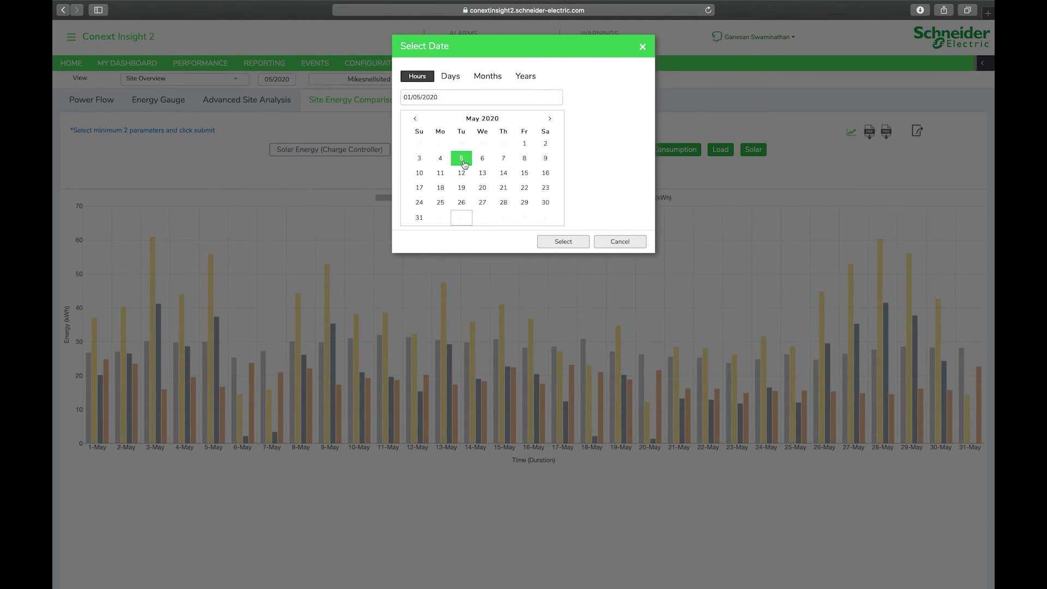
pyautogui.click(577, 246)
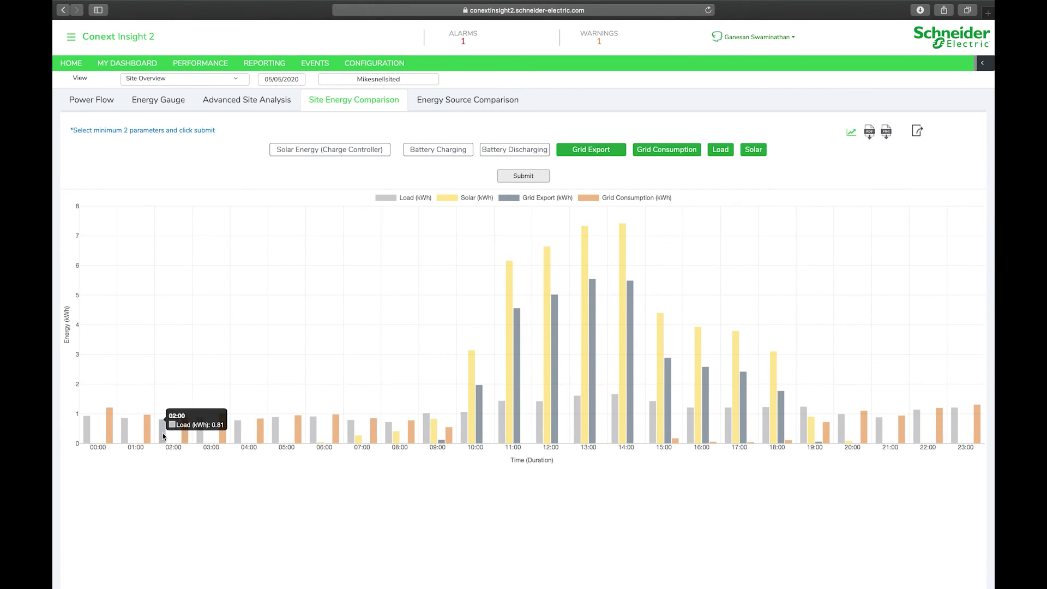
pyautogui.moveTo(145, 436)
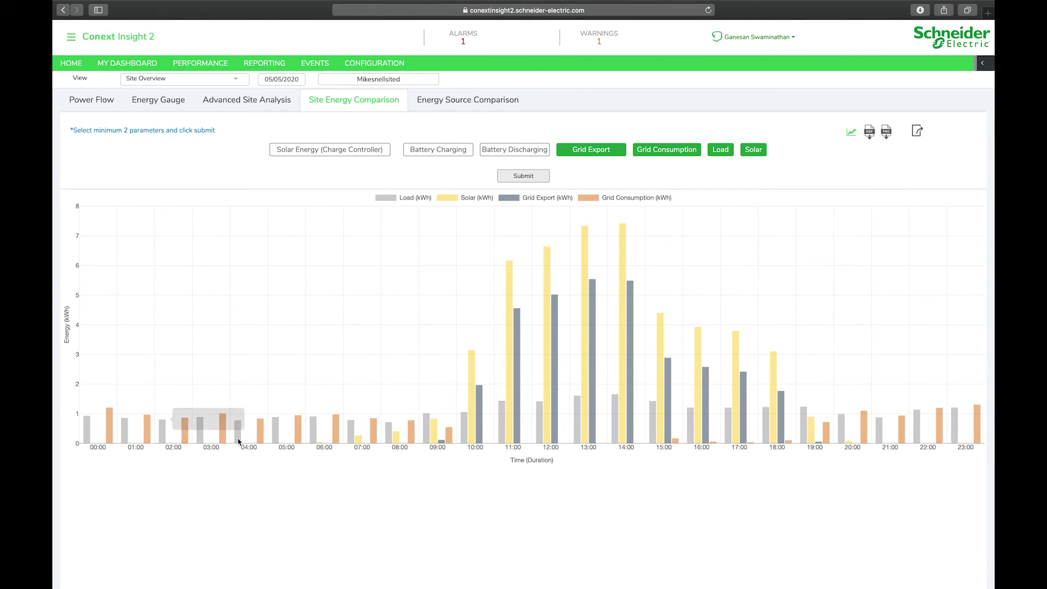
pyautogui.moveTo(314, 439)
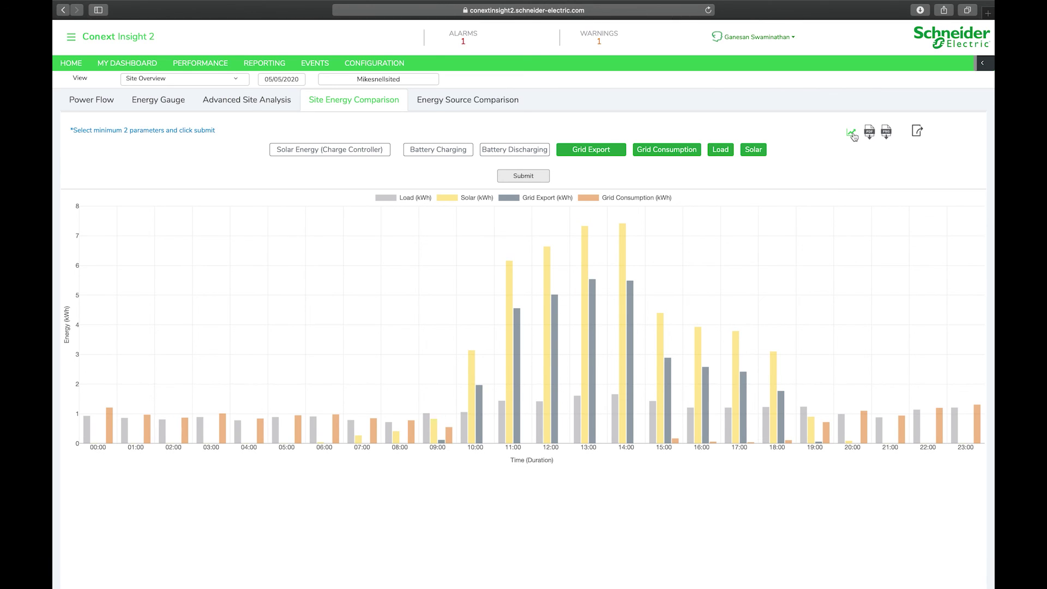
pyautogui.click(852, 134)
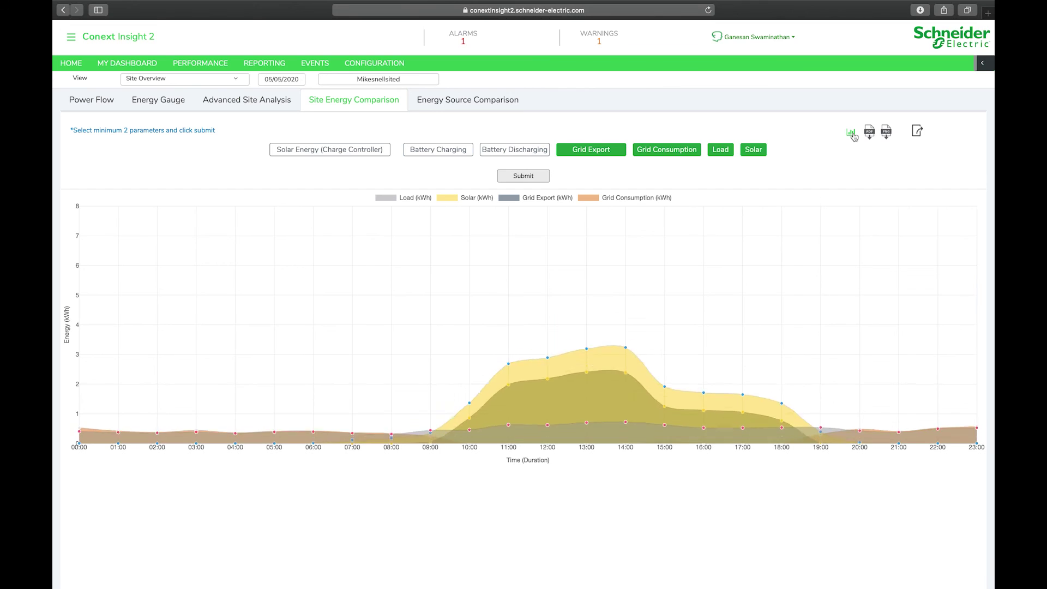